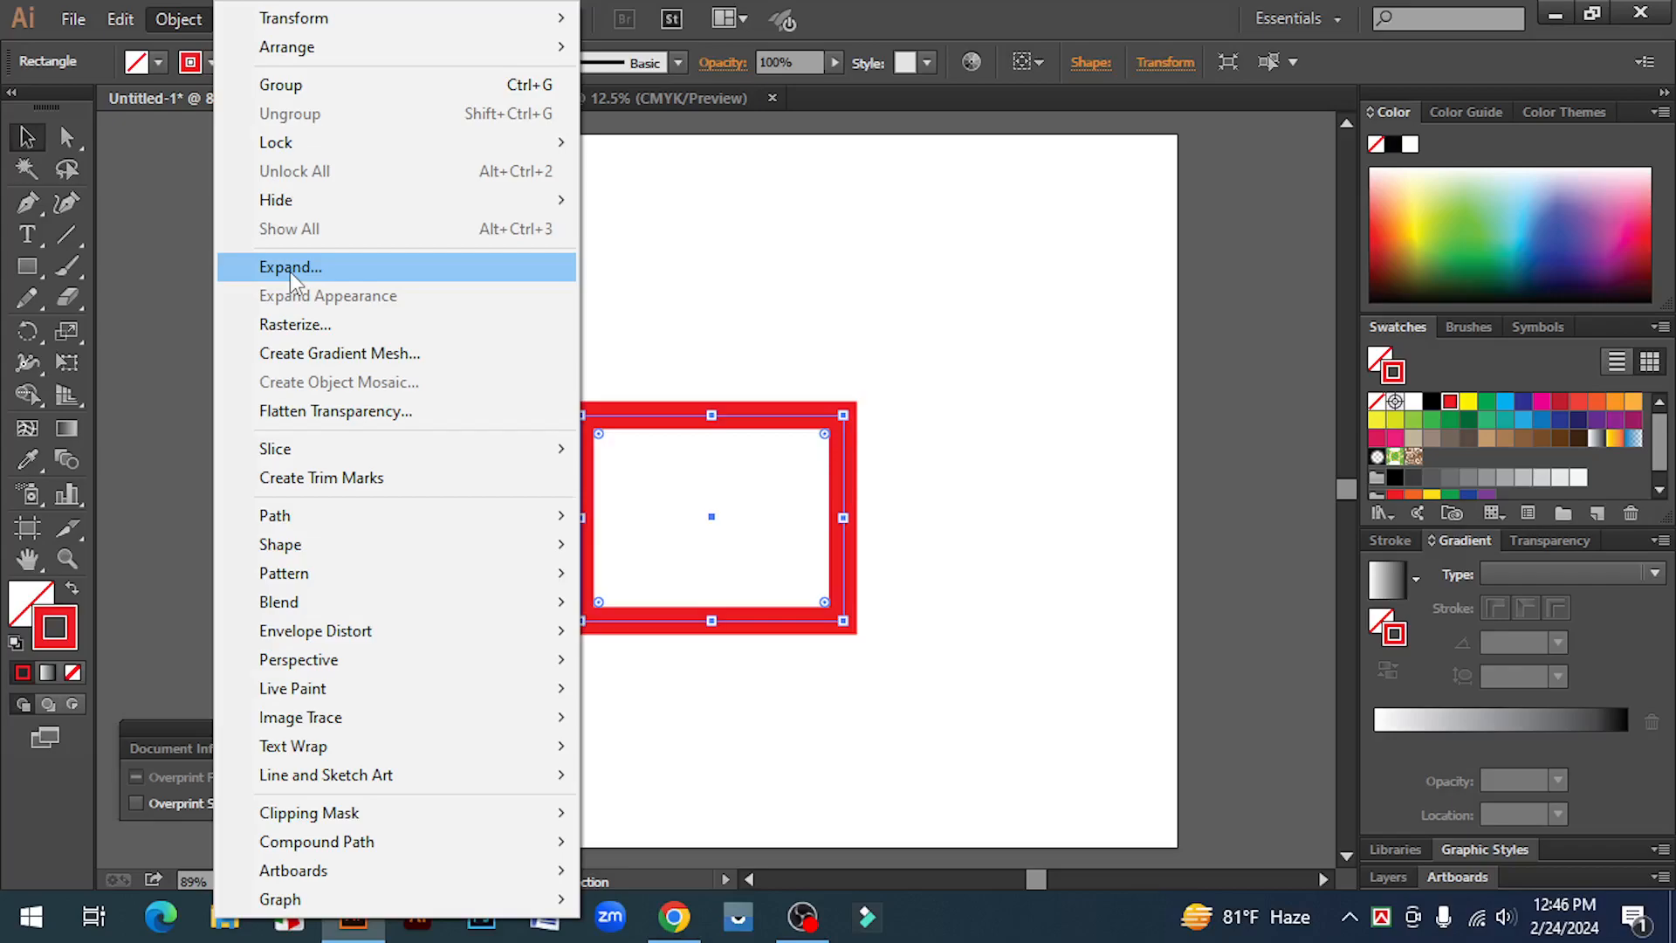
- Close the floating Attributes panel and select the red-stroked rectangle
{"action": "left_click", "coordinate": [753, 300]}
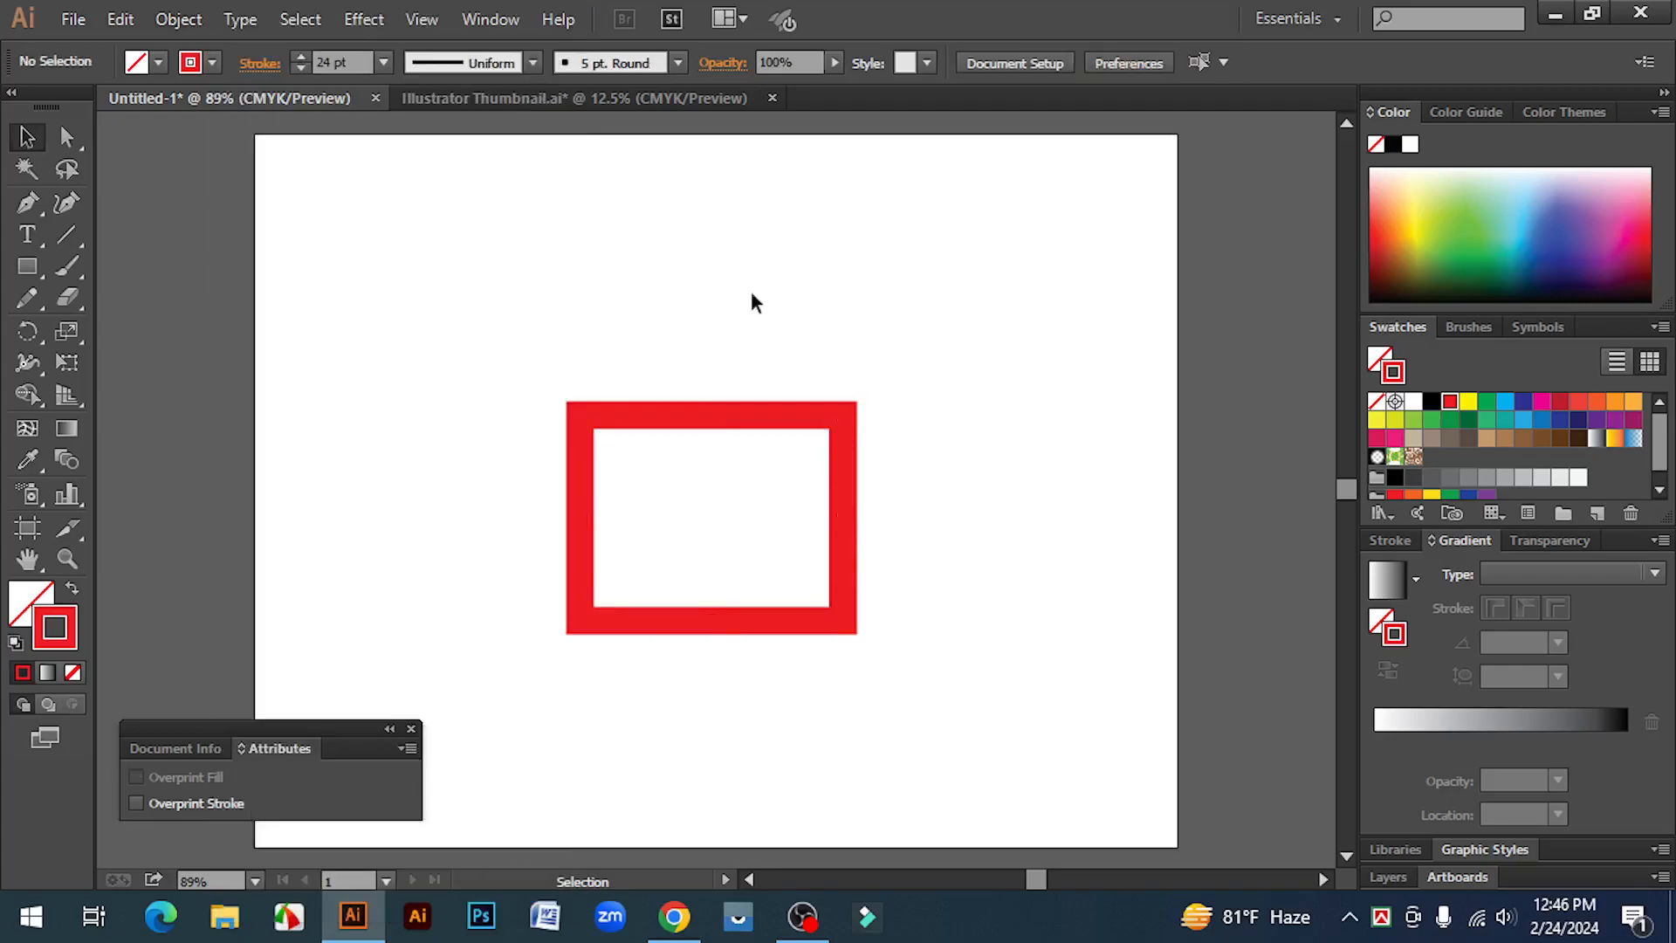
{"action": "left_click", "coordinate": [412, 729]}
{"action": "left_click", "coordinate": [754, 414]}
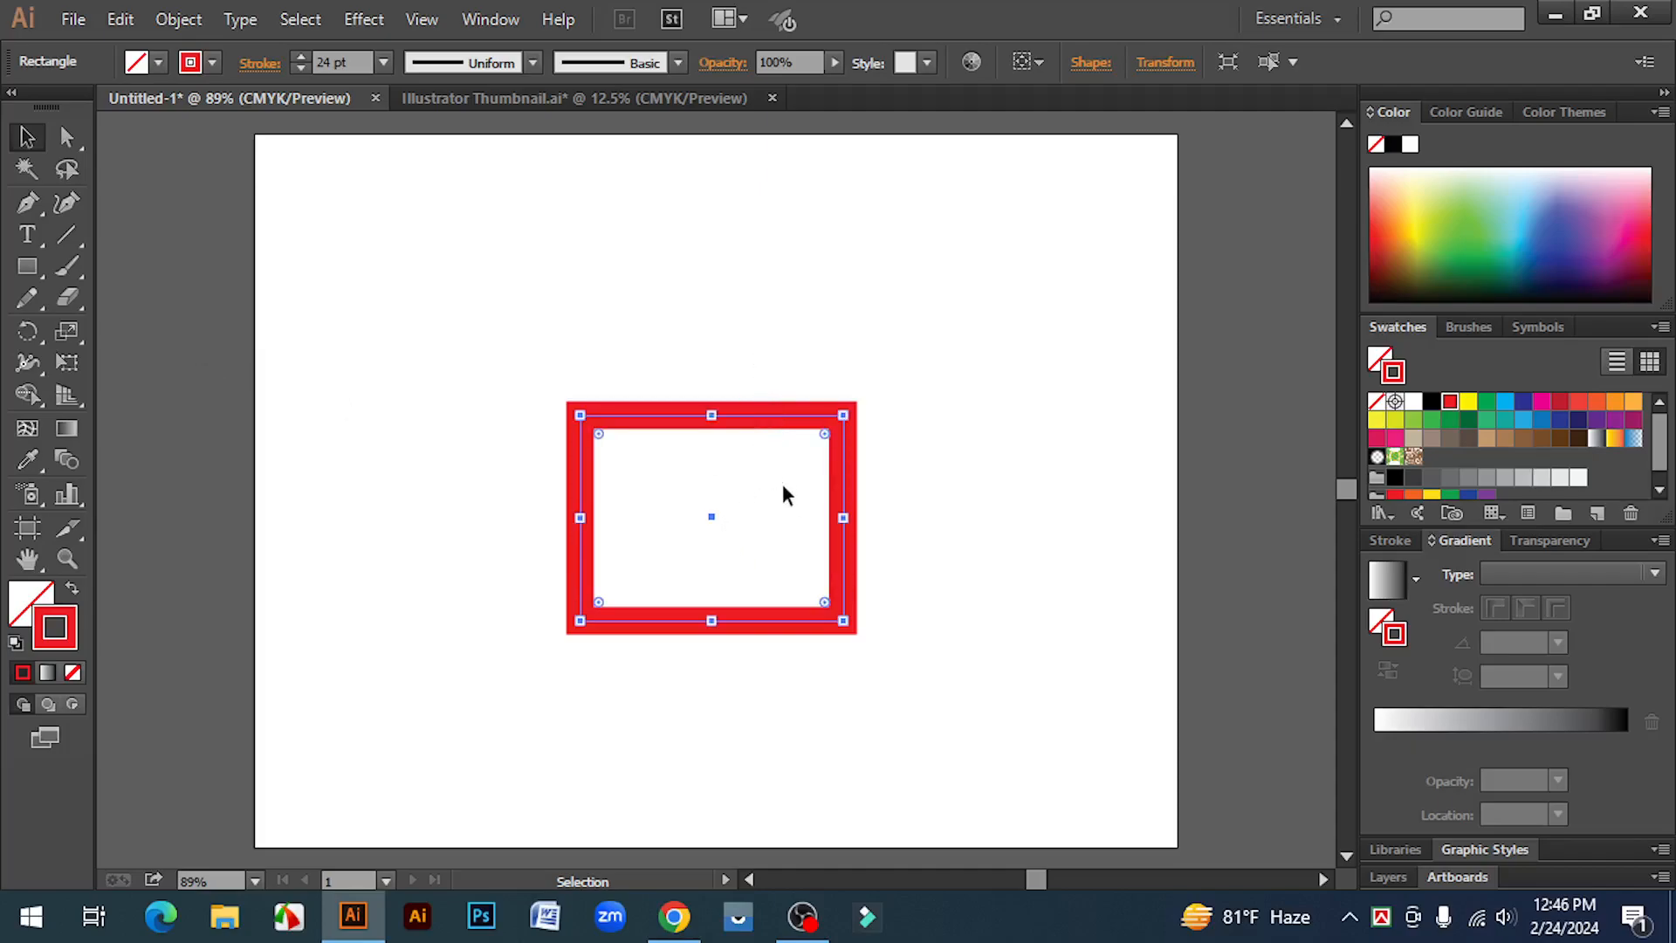
- Activate the Eraser tool and enlarge its brush by five increments
{"action": "left_click", "coordinate": [71, 300]}
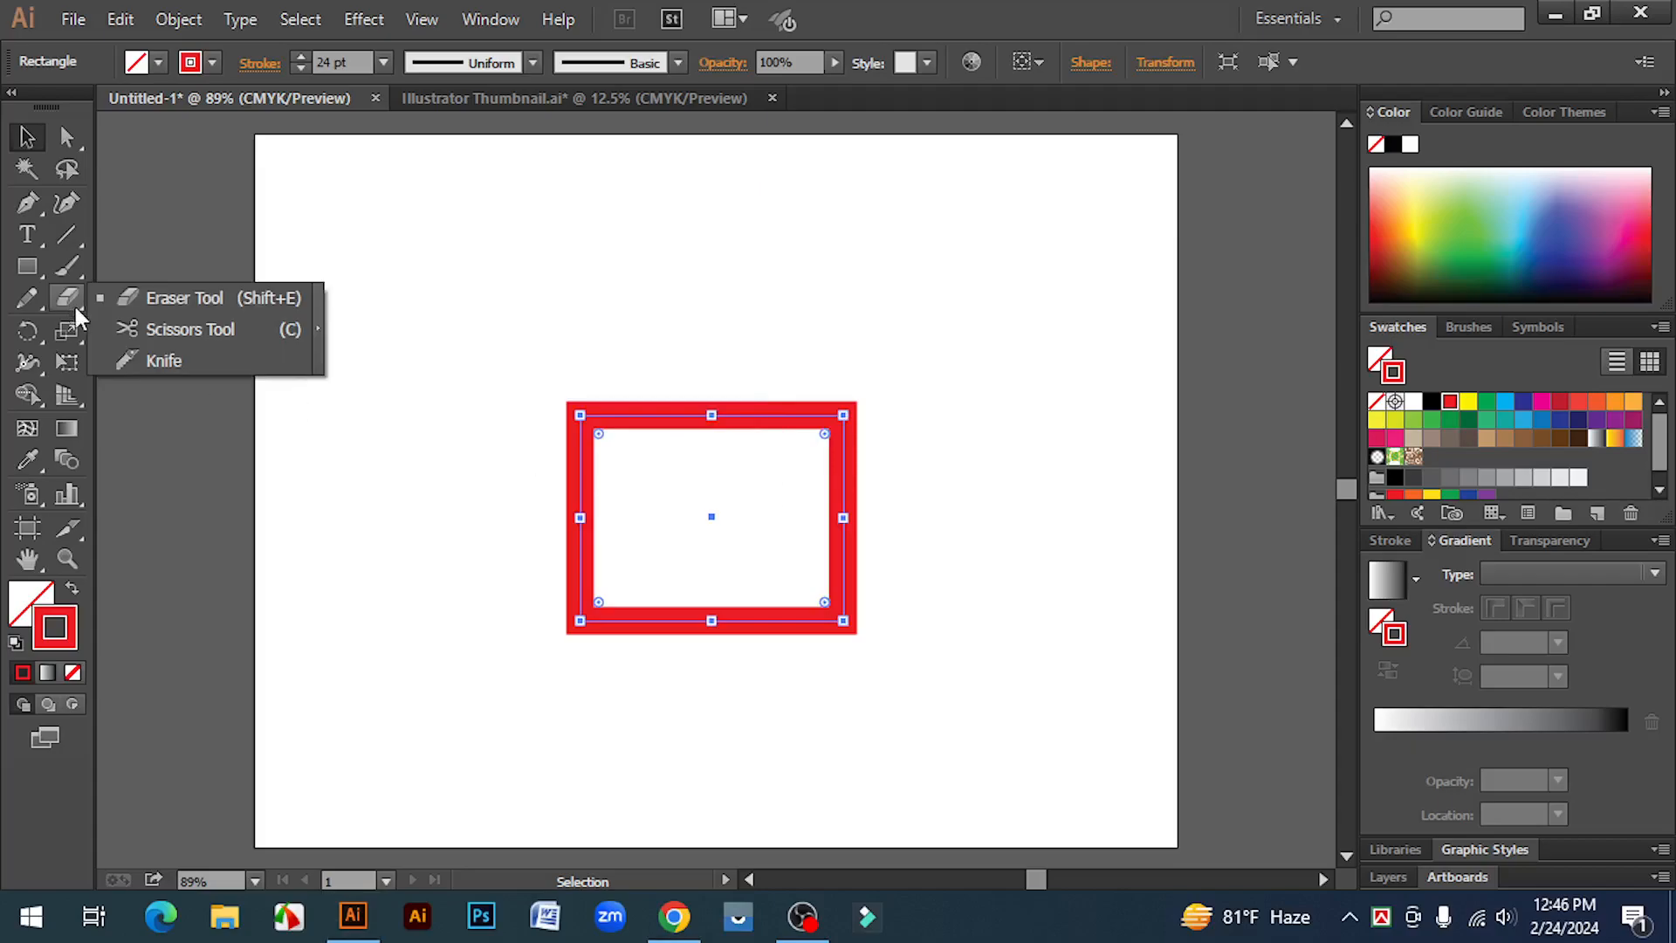
{"action": "left_click", "coordinate": [197, 297]}
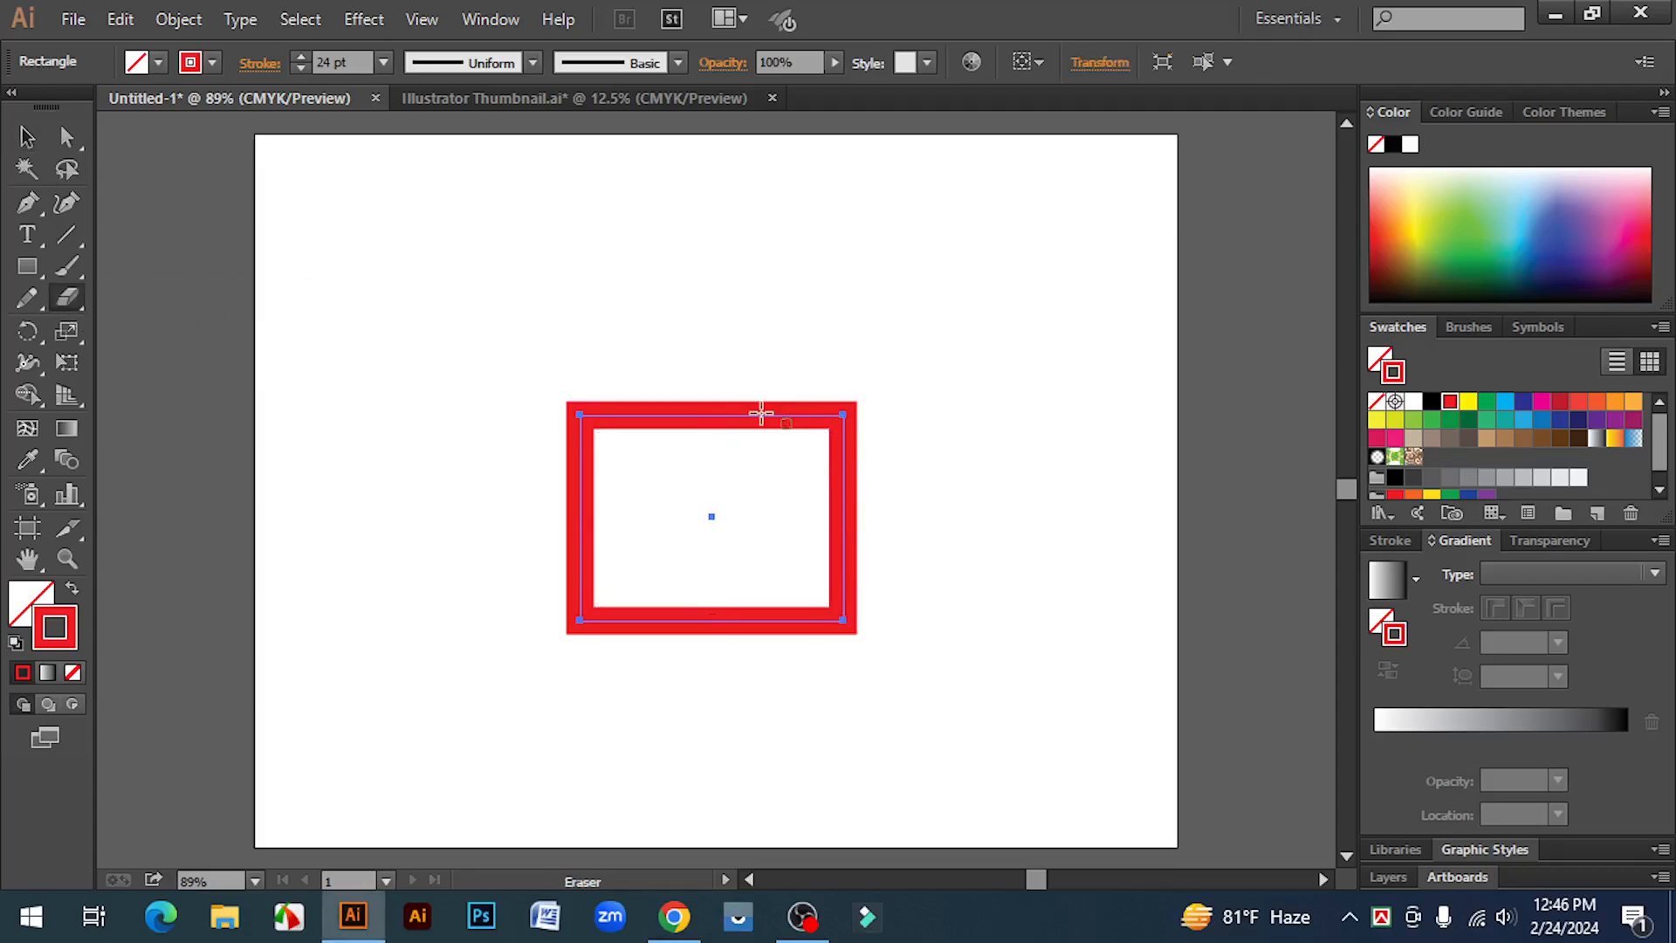
{"action": "key", "text": "bracketright"}
{"action": "key", "text": "bracketright"}
{"action": "key", "text": "bracketright"}
{"action": "key", "text": "bracketright"}
{"action": "key", "text": "bracketright"}
- Try erasing a round notch in the upper edge and another in the right edge of the unexpanded rectangle
{"action": "left_click", "coordinate": [727, 425]}
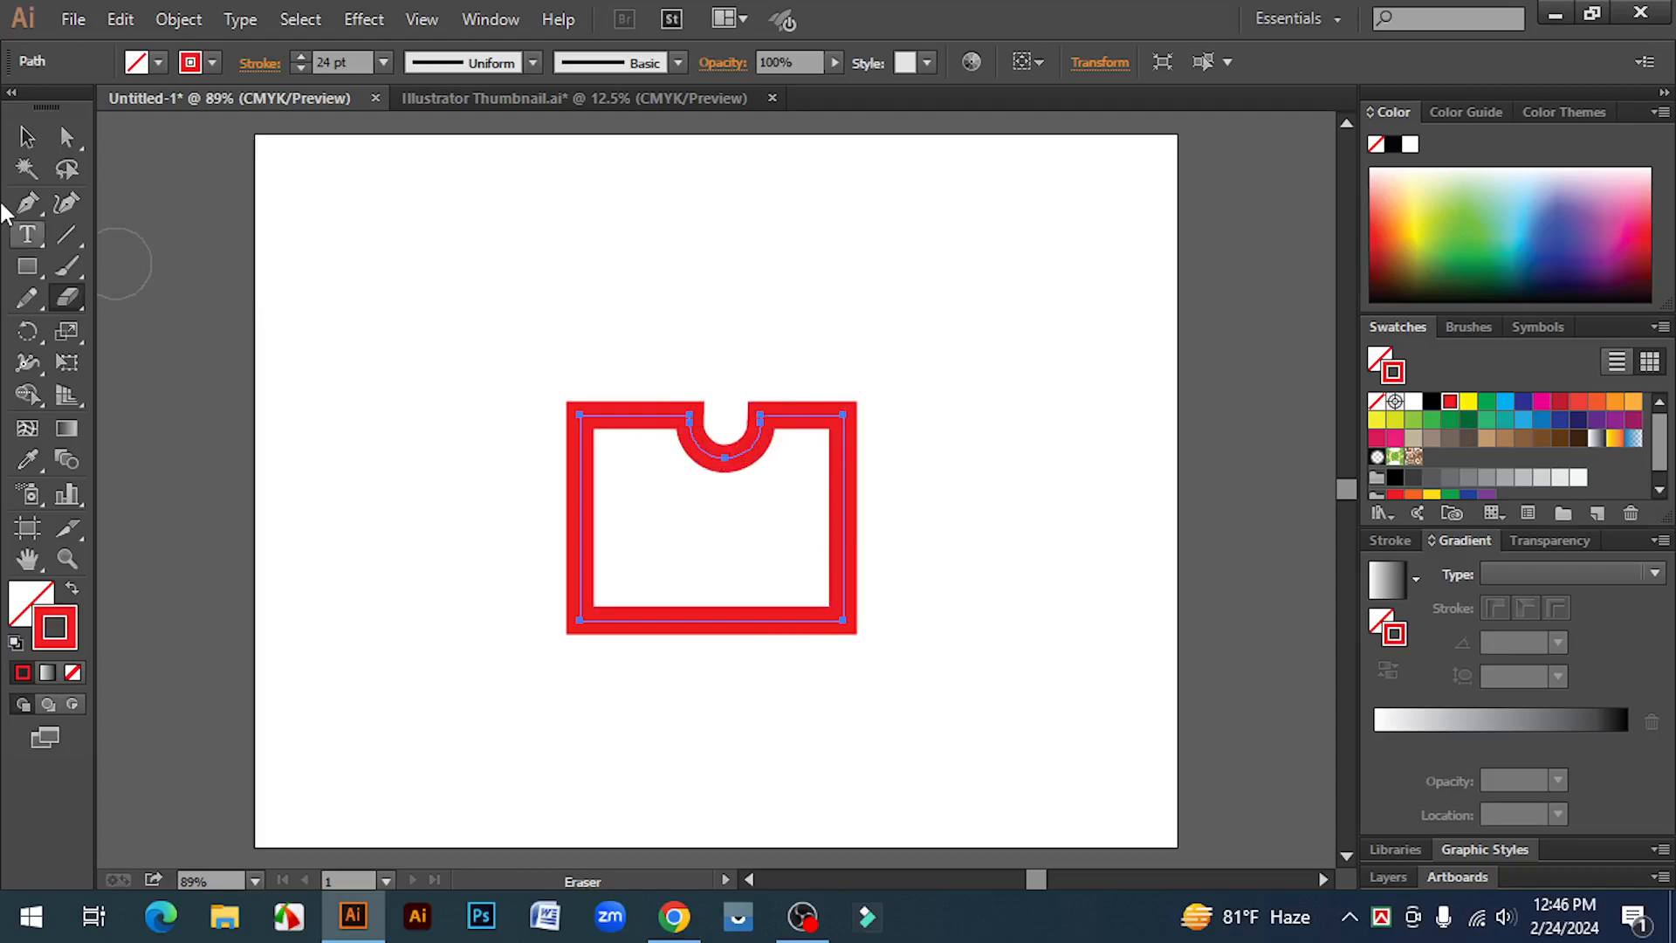
{"action": "left_click_drag", "start_coordinate": [875, 525], "coordinate": [840, 522]}
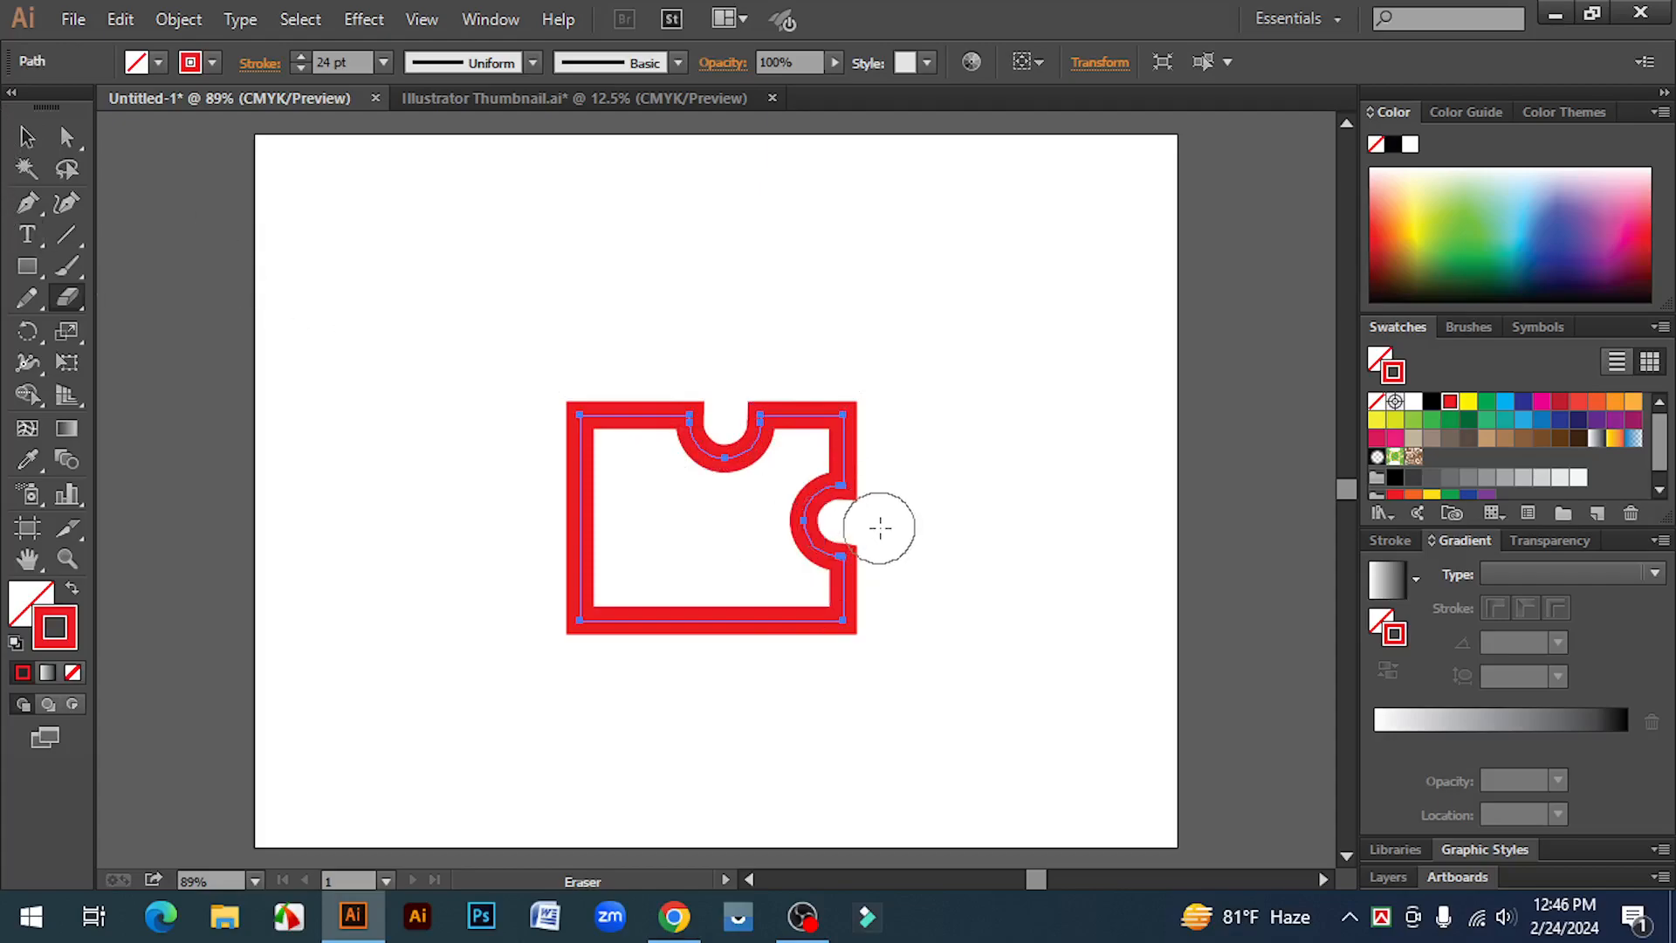
{"action": "left_click", "coordinate": [26, 137]}
{"action": "left_click", "coordinate": [640, 447]}
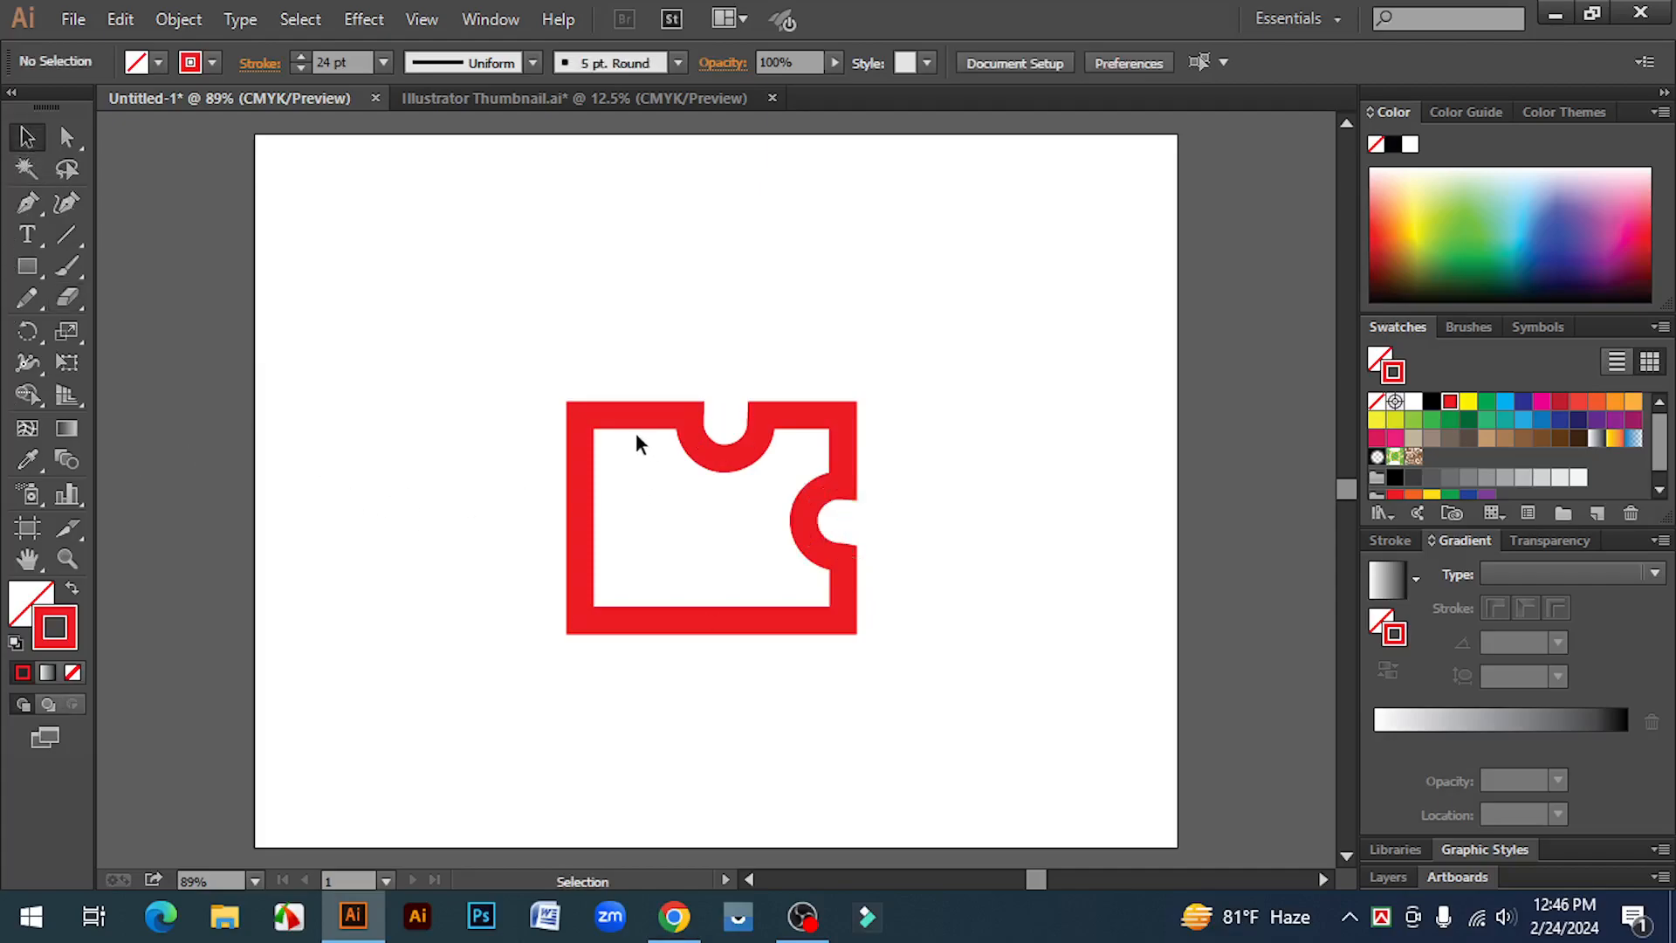
{"action": "left_click", "coordinate": [631, 414]}
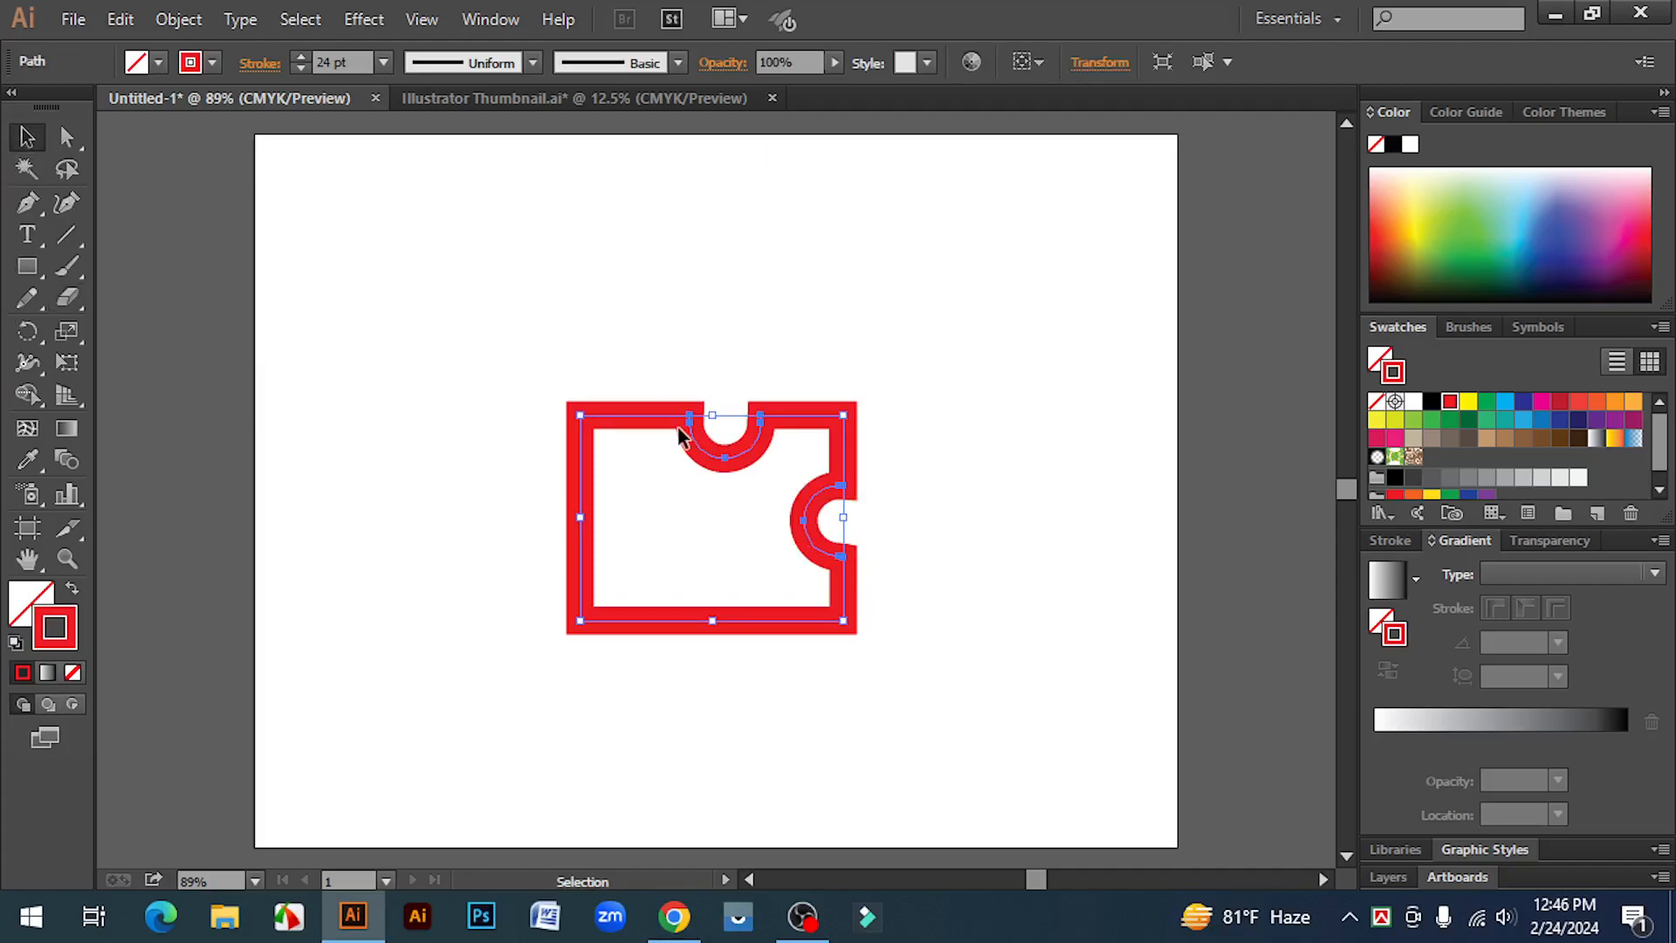
- Try erasing a third notch in the left edge of the deselected rectangle with the Eraser tool
{"action": "left_click", "coordinate": [66, 275]}
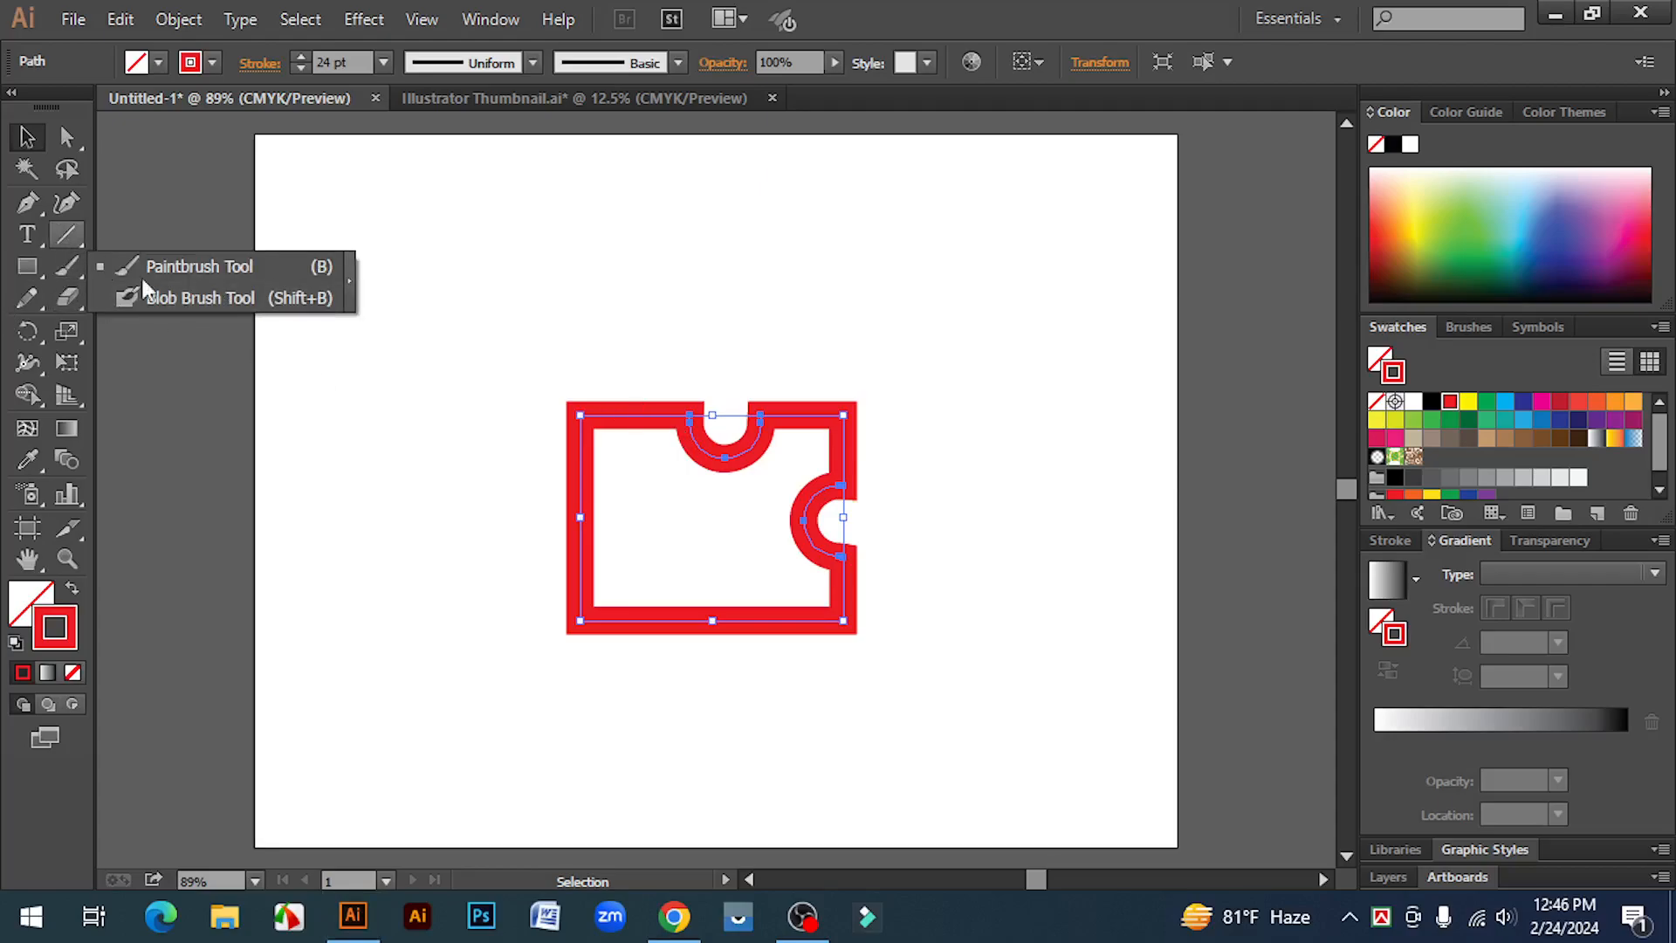
{"action": "left_click", "coordinate": [205, 363]}
{"action": "left_click", "coordinate": [96, 345]}
{"action": "left_click", "coordinate": [66, 297]}
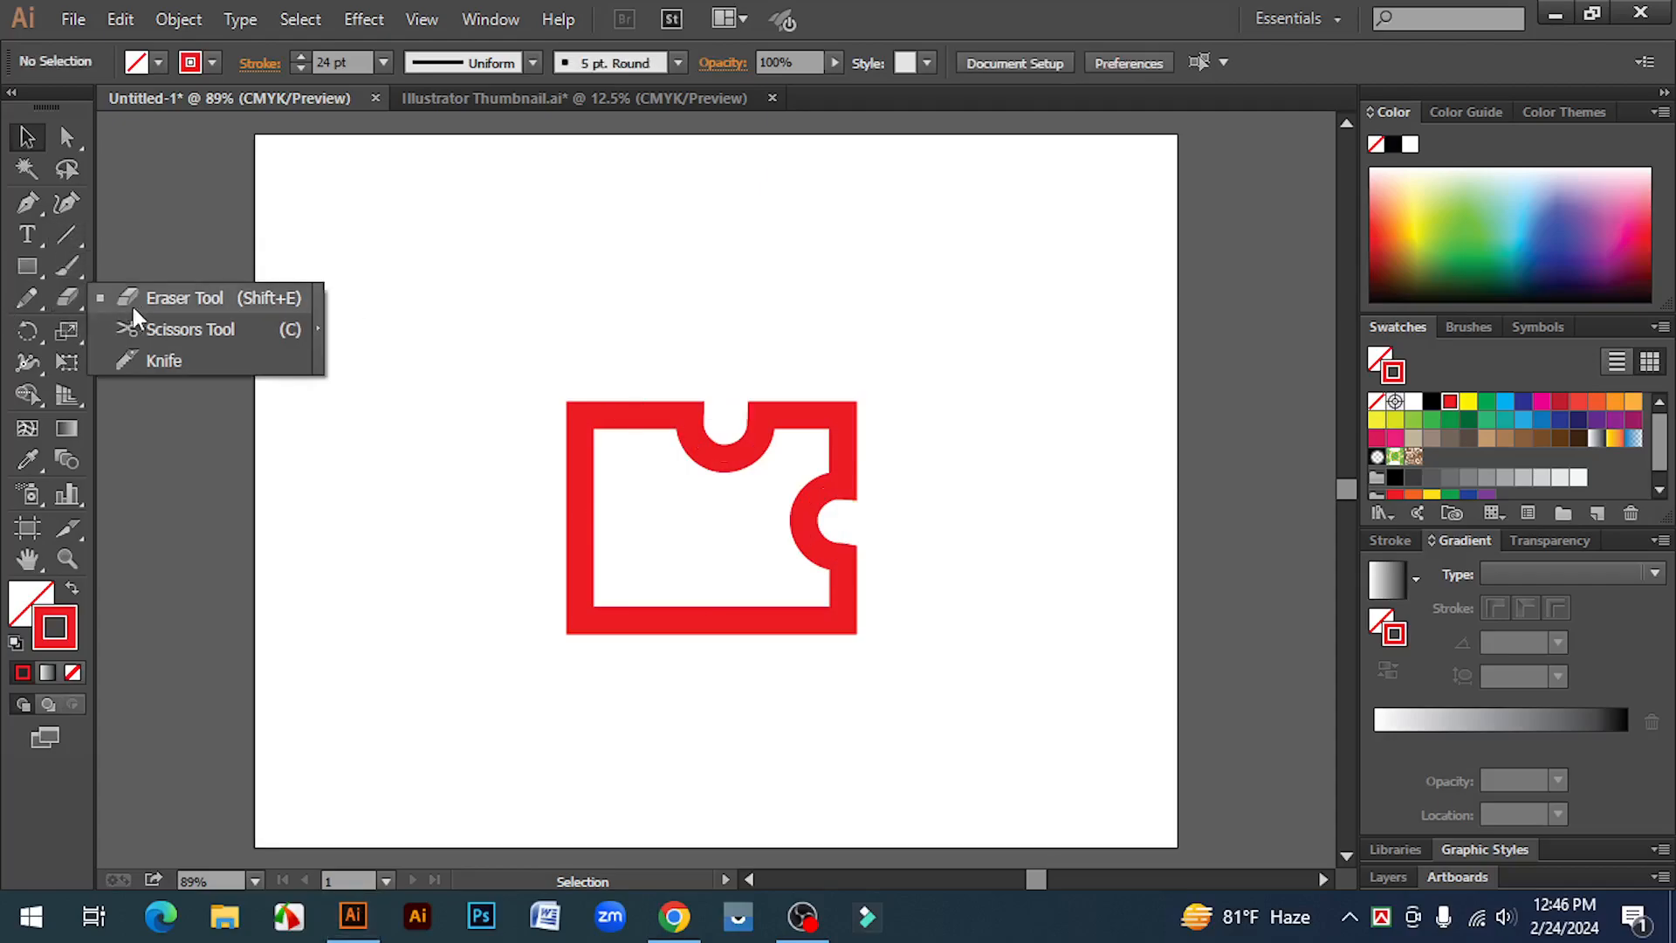
{"action": "left_click", "coordinate": [188, 298]}
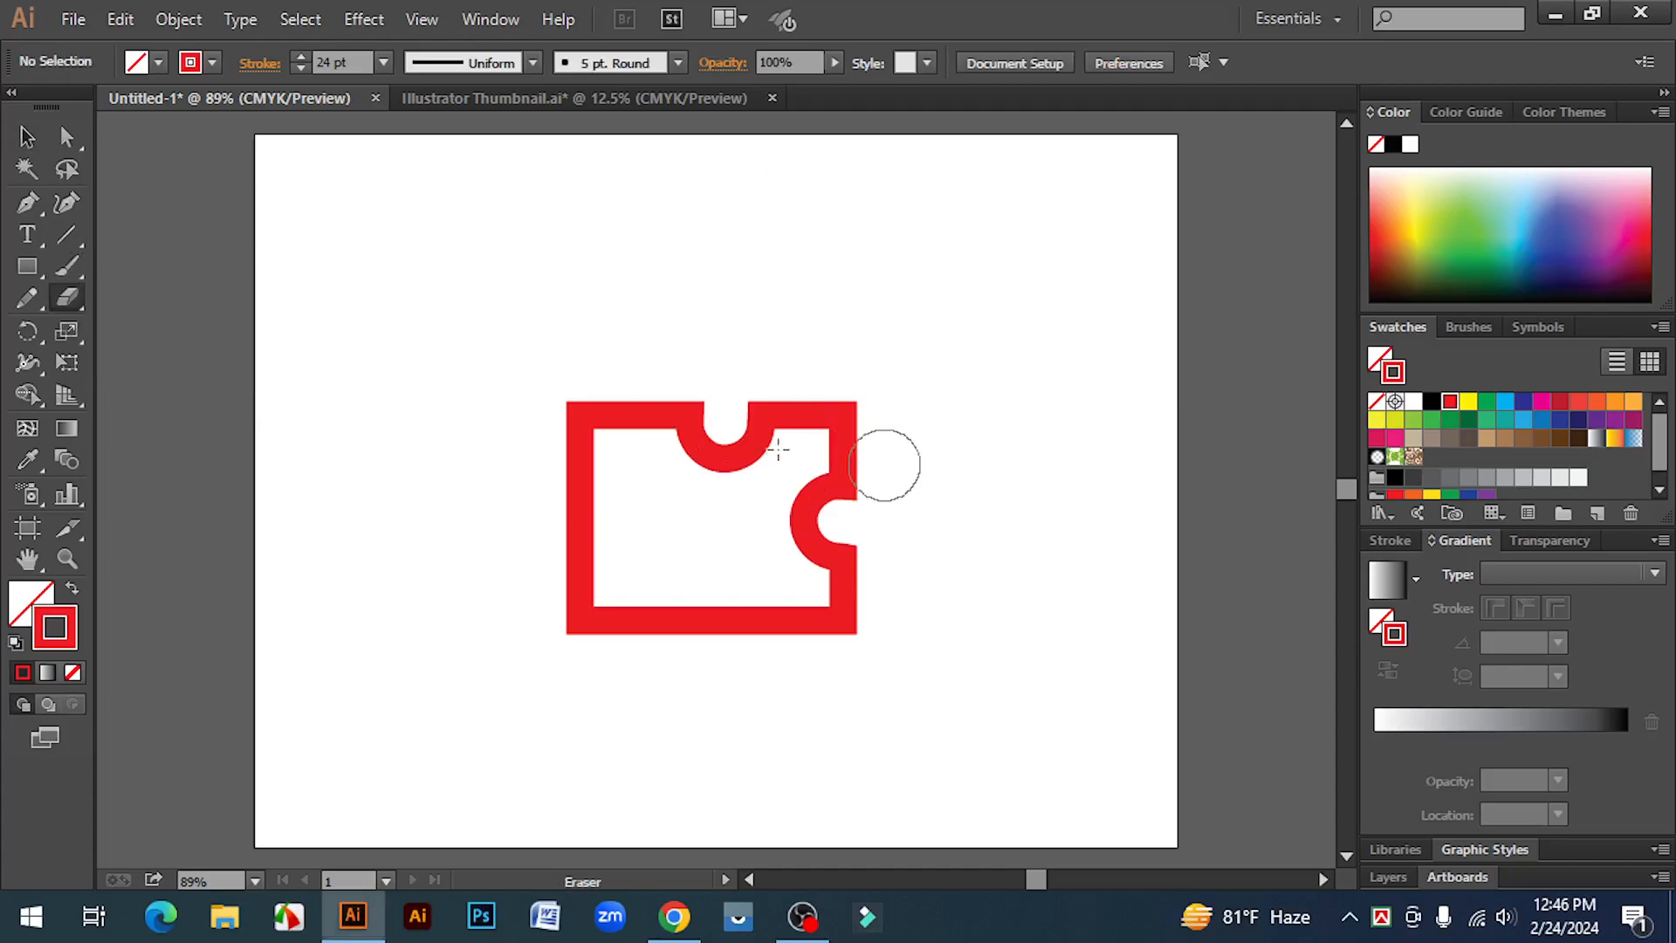
{"action": "left_click", "coordinate": [588, 522]}
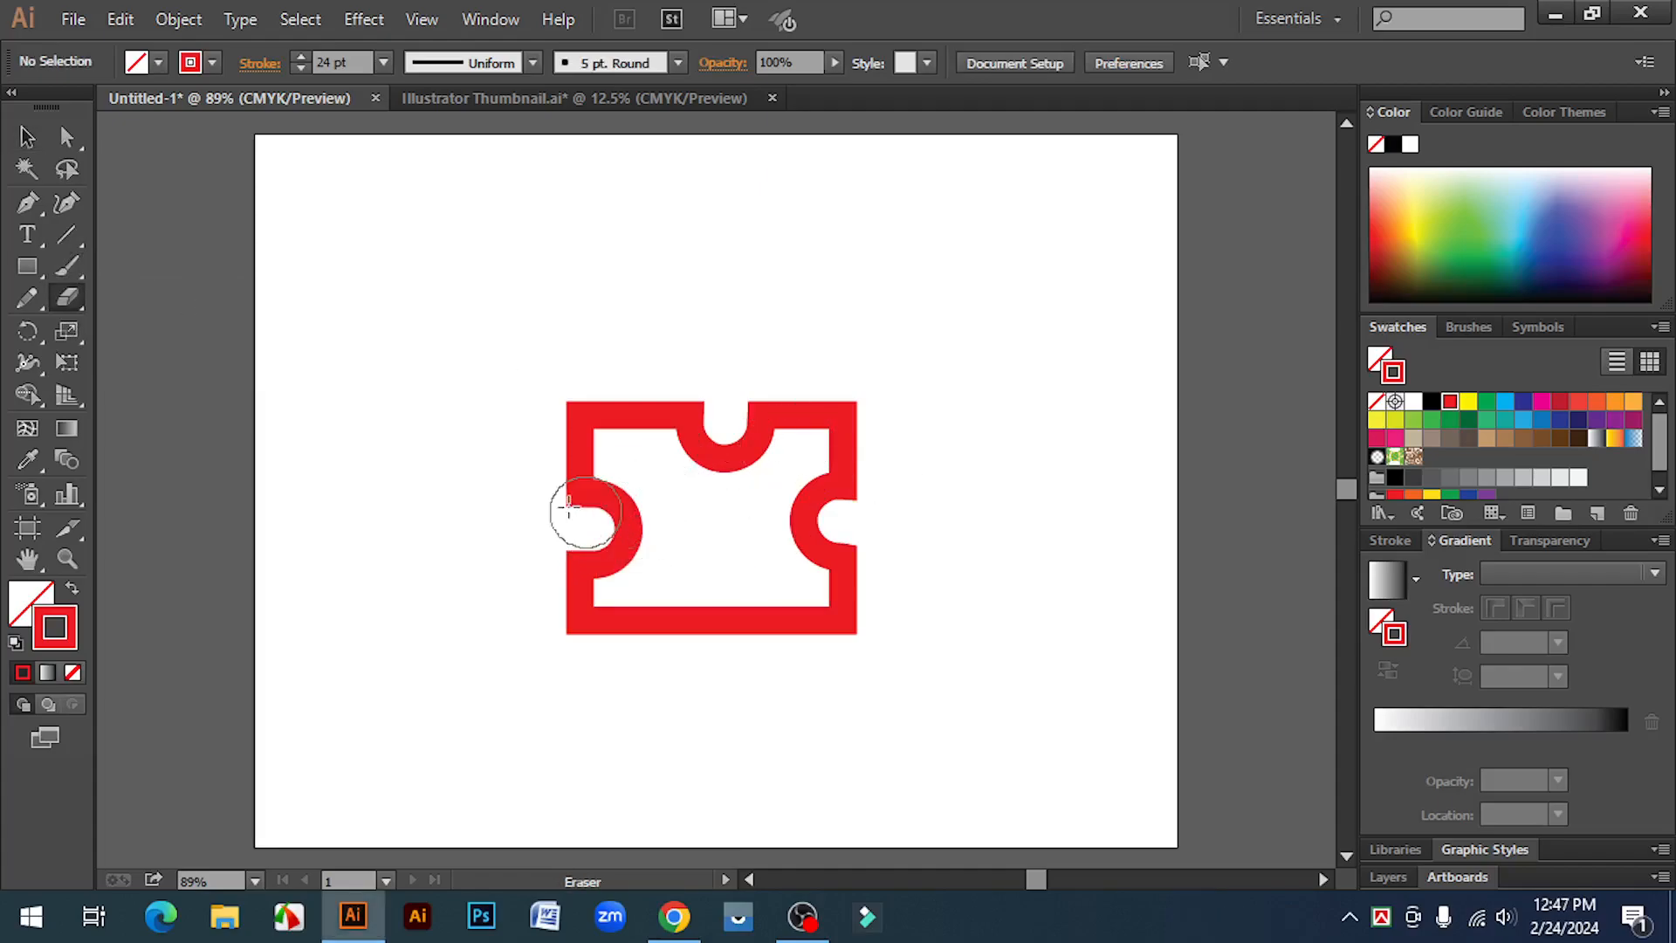
- Undo the three eraser notches on the rectangle
{"action": "key", "text": "v"}
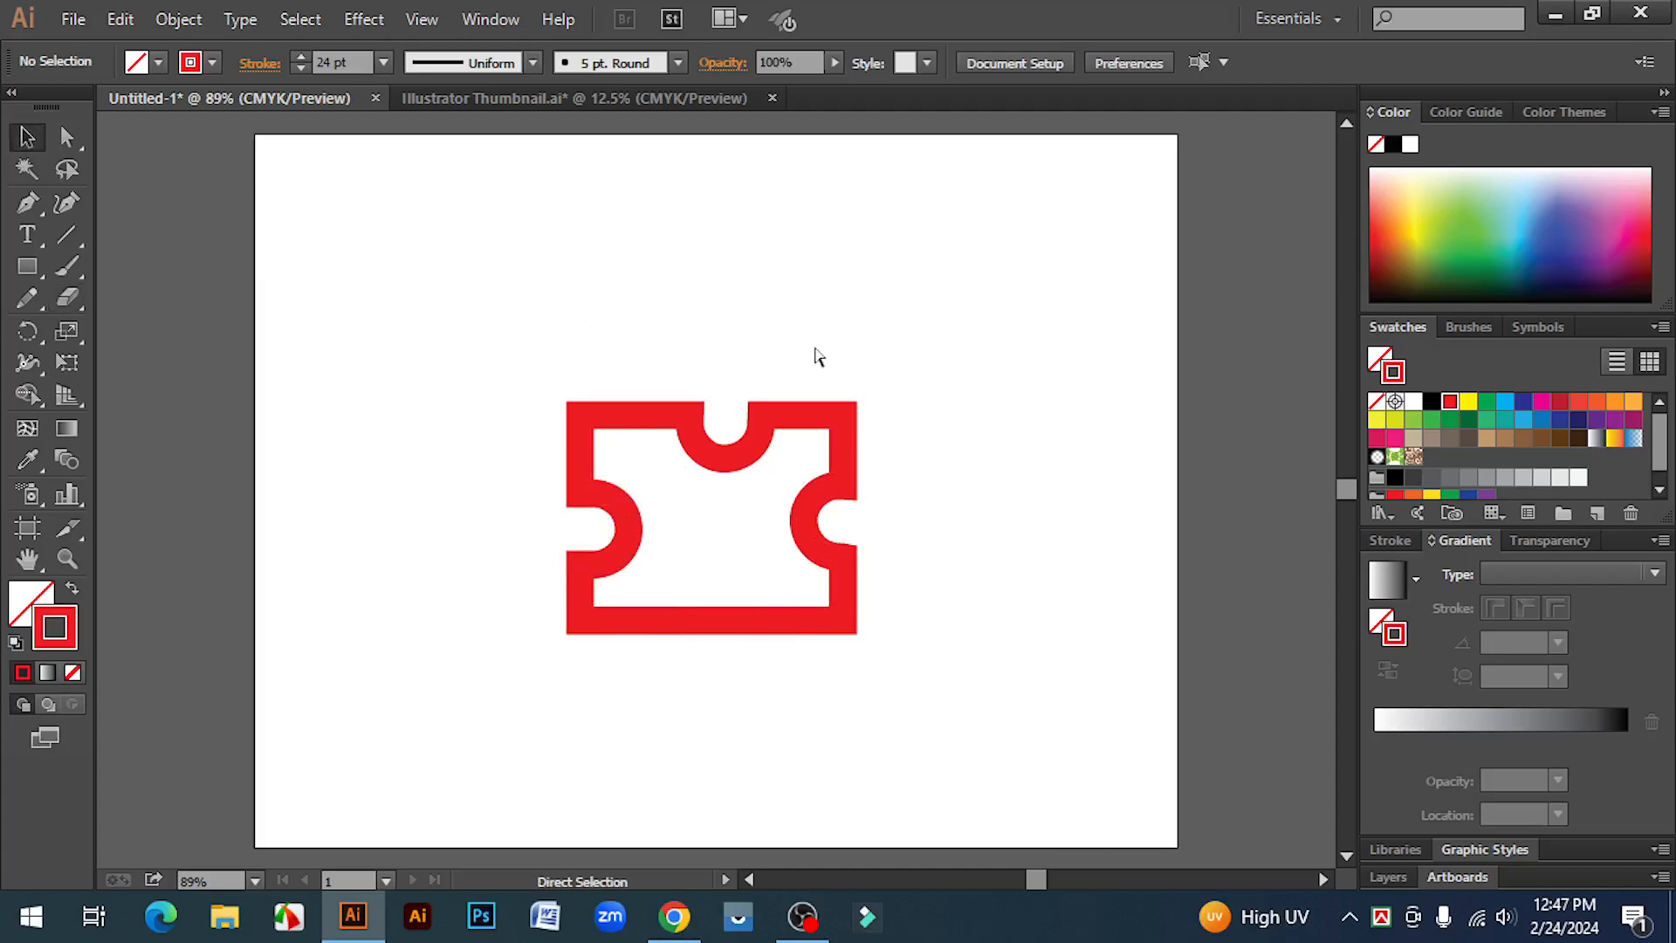
{"action": "key", "text": "ctrl+z"}
{"action": "key", "text": "ctrl+z"}
{"action": "key", "text": "ctrl+z"}
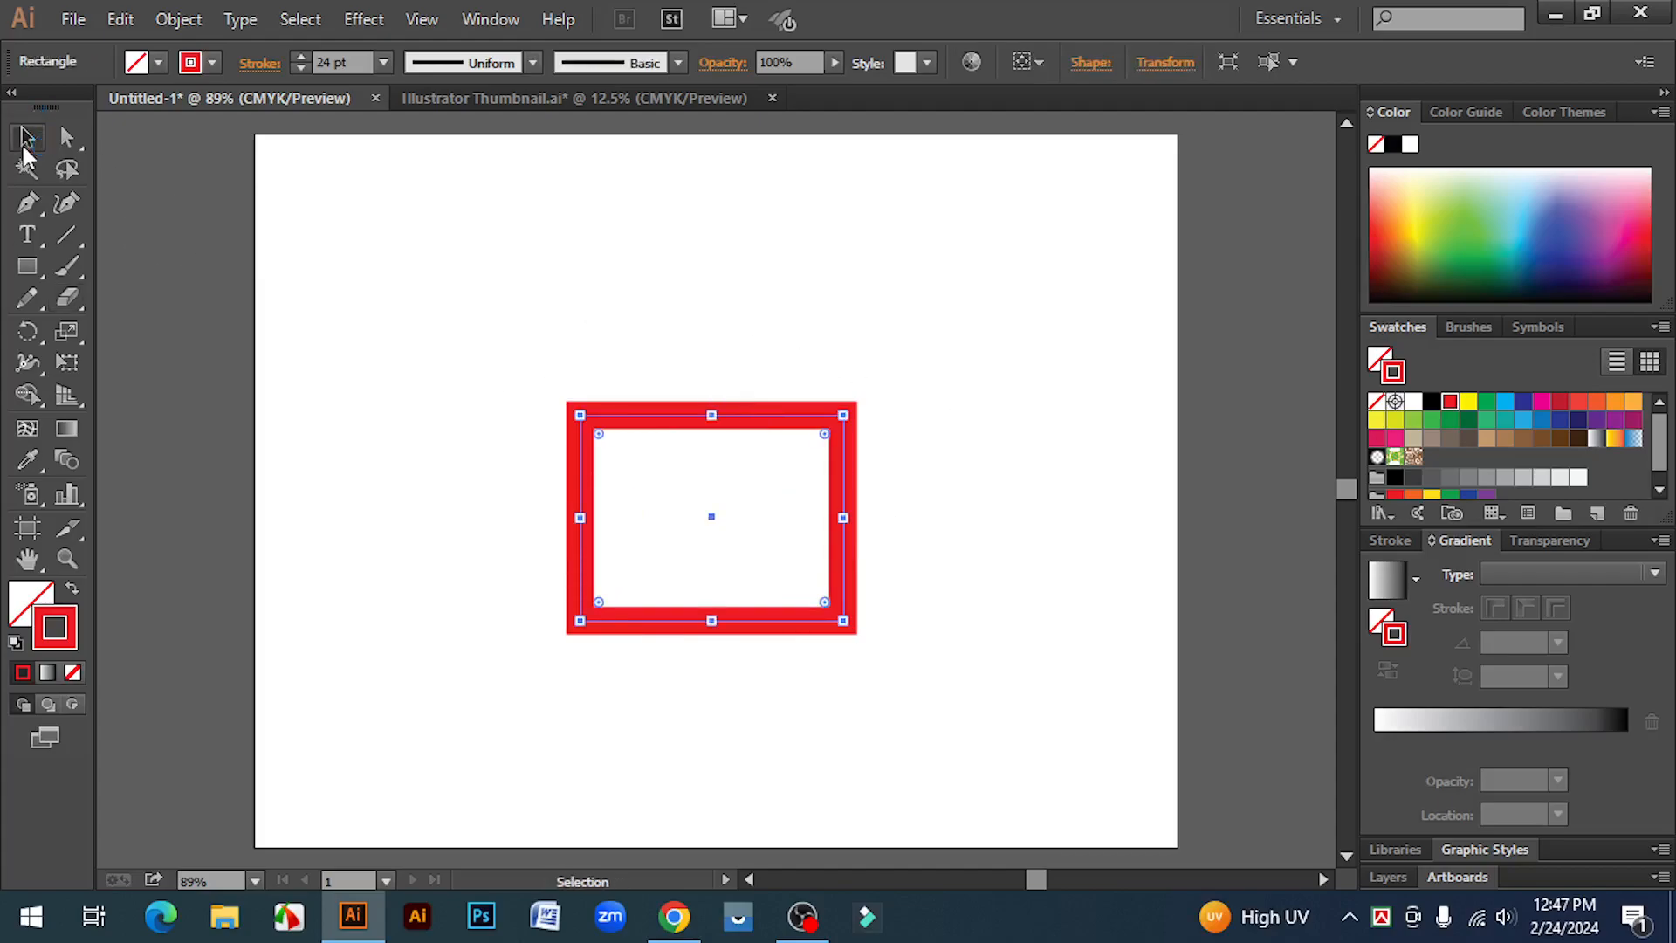
- Erase across the upper edge of the selected unexpanded rectangle once more and undo that stroke
{"action": "left_click", "coordinate": [824, 365]}
{"action": "left_click", "coordinate": [735, 418]}
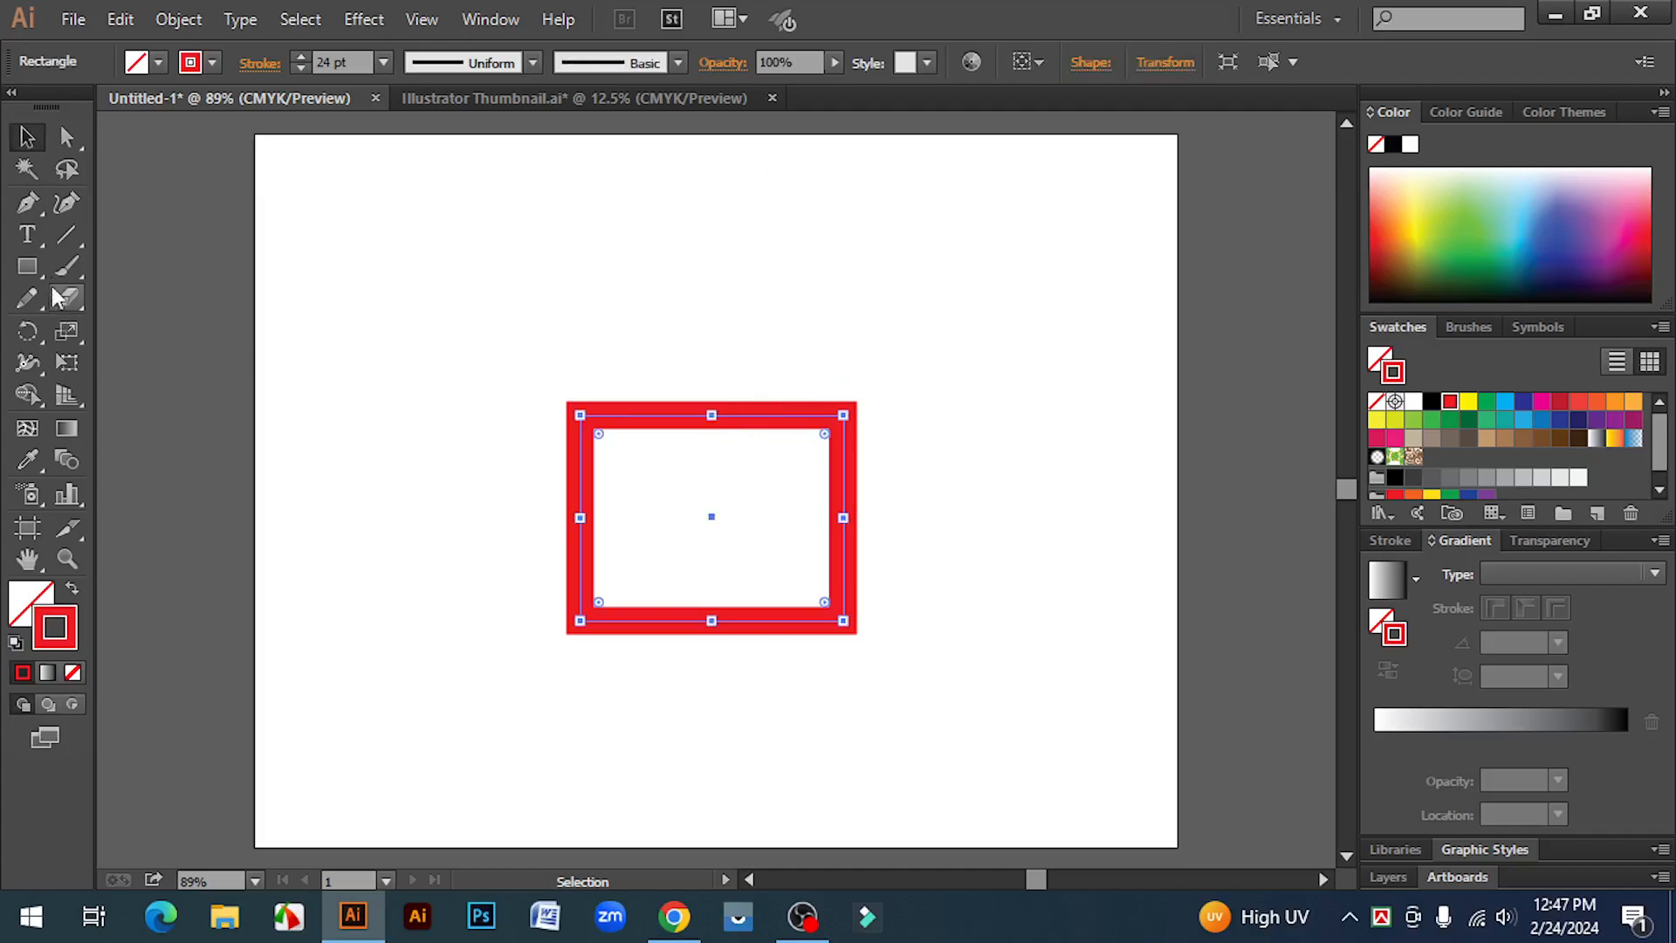
{"action": "left_click_drag", "start_coordinate": [70, 293], "coordinate": [166, 297]}
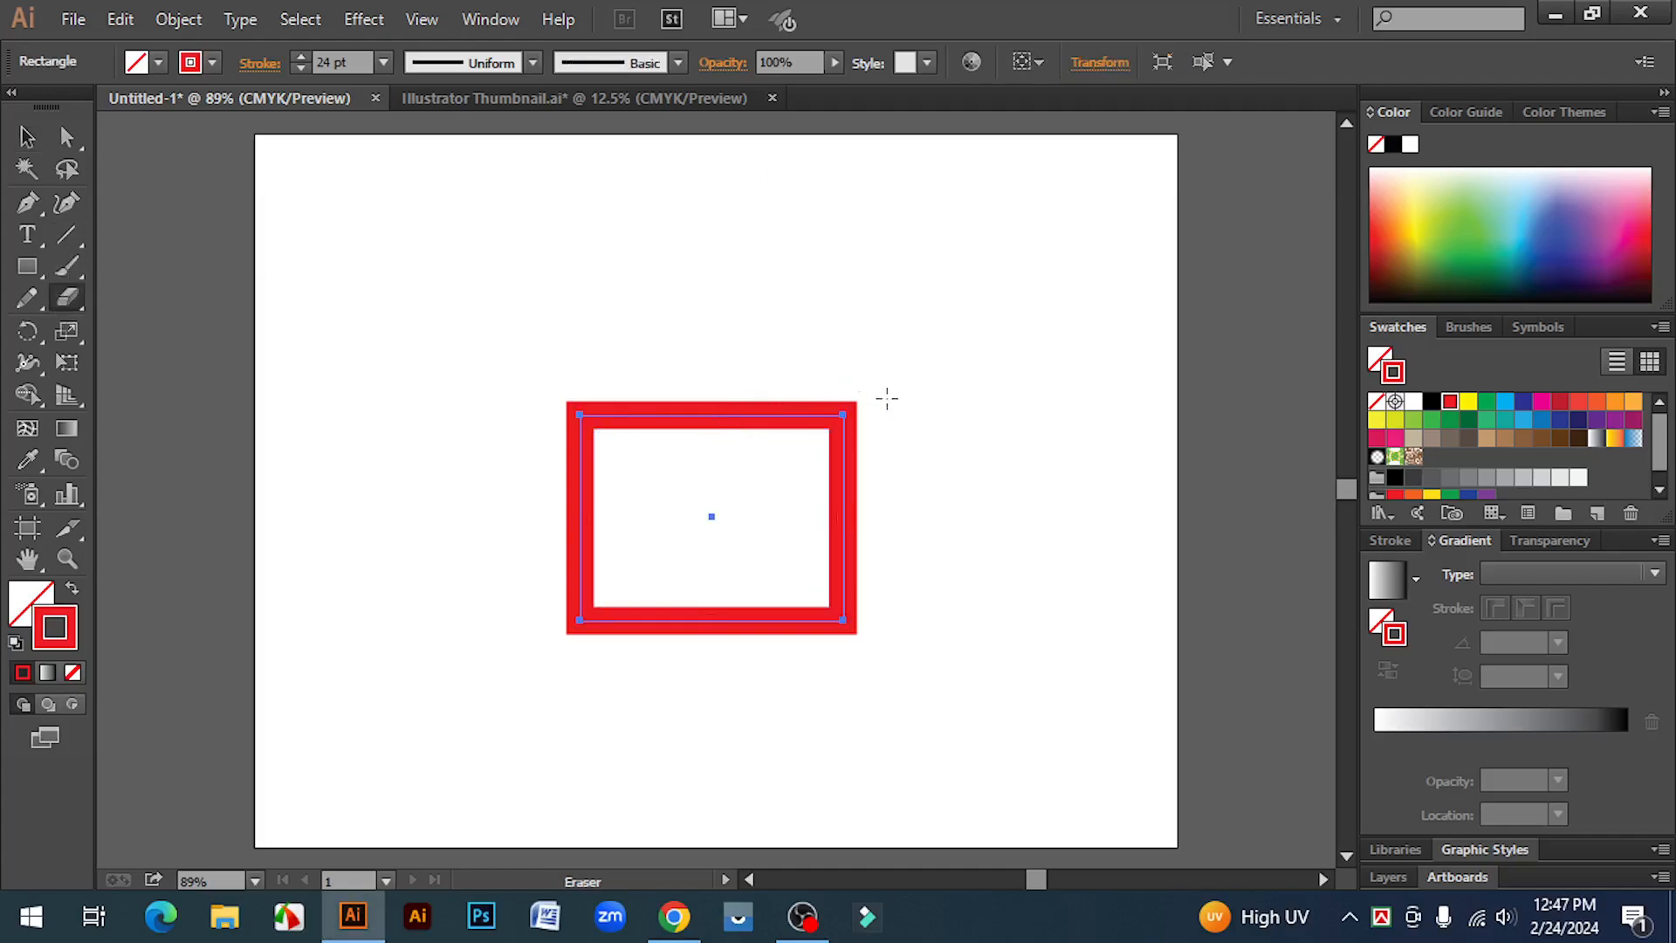
{"action": "mouse_move", "coordinate": [707, 373]}
{"action": "left_mouse_down"}
{"action": "mouse_move", "coordinate": [711, 423]}
{"action": "mouse_move", "coordinate": [684, 419]}
{"action": "left_mouse_up"}
{"action": "key", "text": "v"}
{"action": "key", "text": "a"}
{"action": "key", "text": "ctrl+z"}
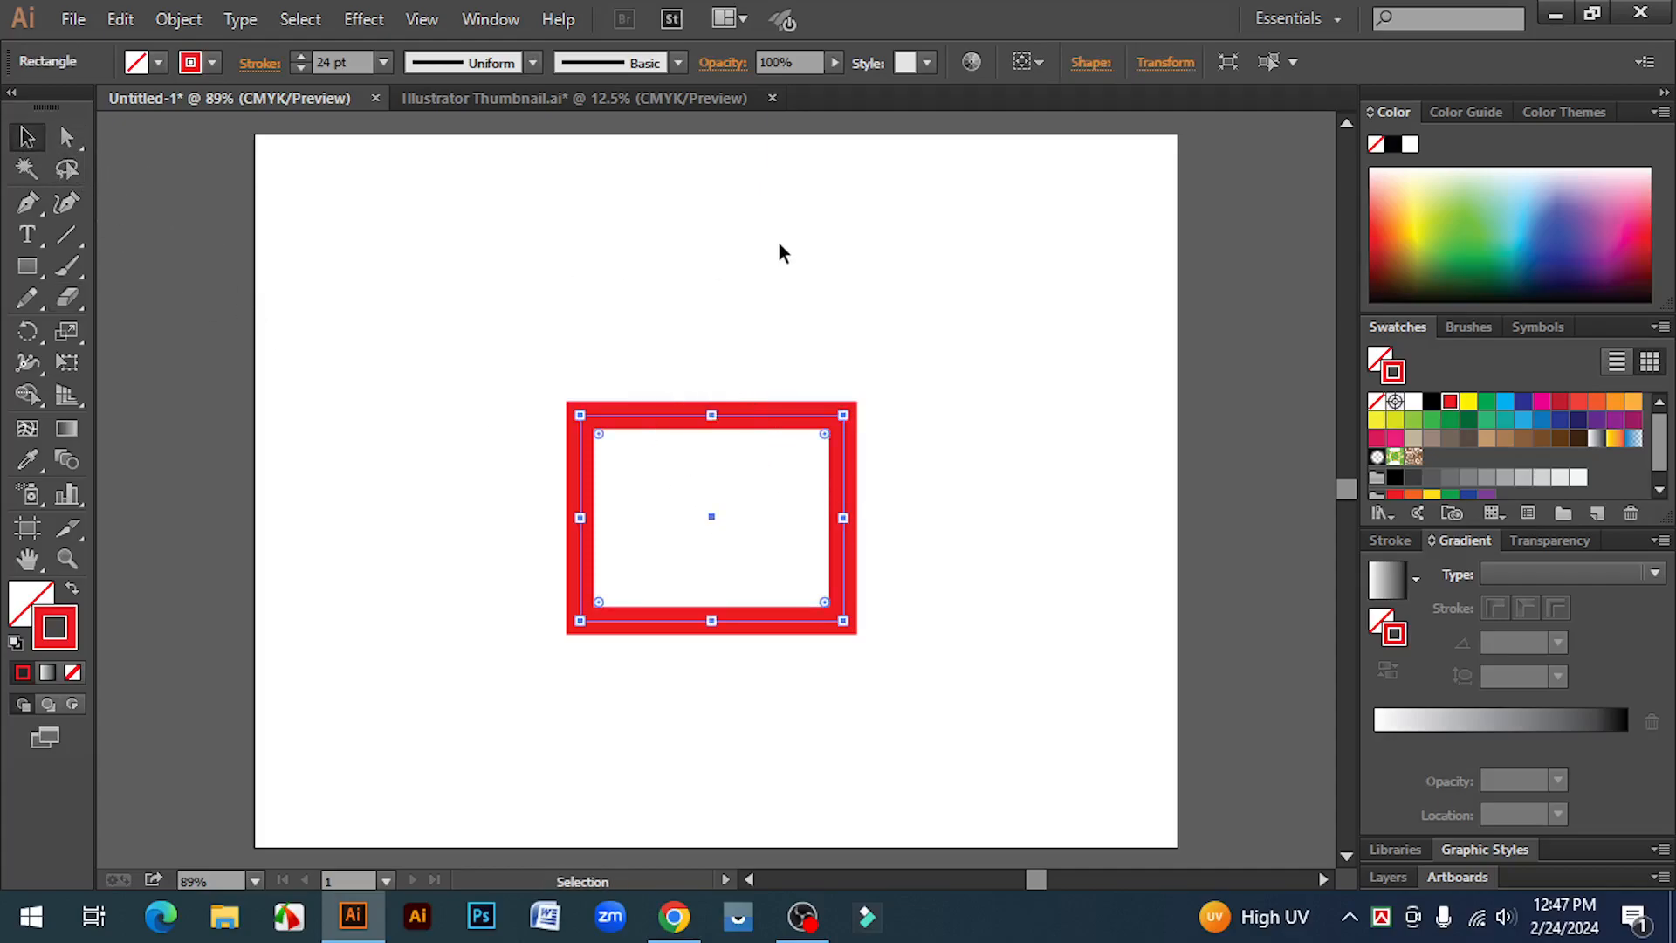
- Expand the red rectangle with both Fill and Stroke enabled so its outline becomes a filled shape
{"action": "left_click", "coordinate": [778, 242]}
{"action": "left_click", "coordinate": [755, 415]}
{"action": "left_click", "coordinate": [177, 19]}
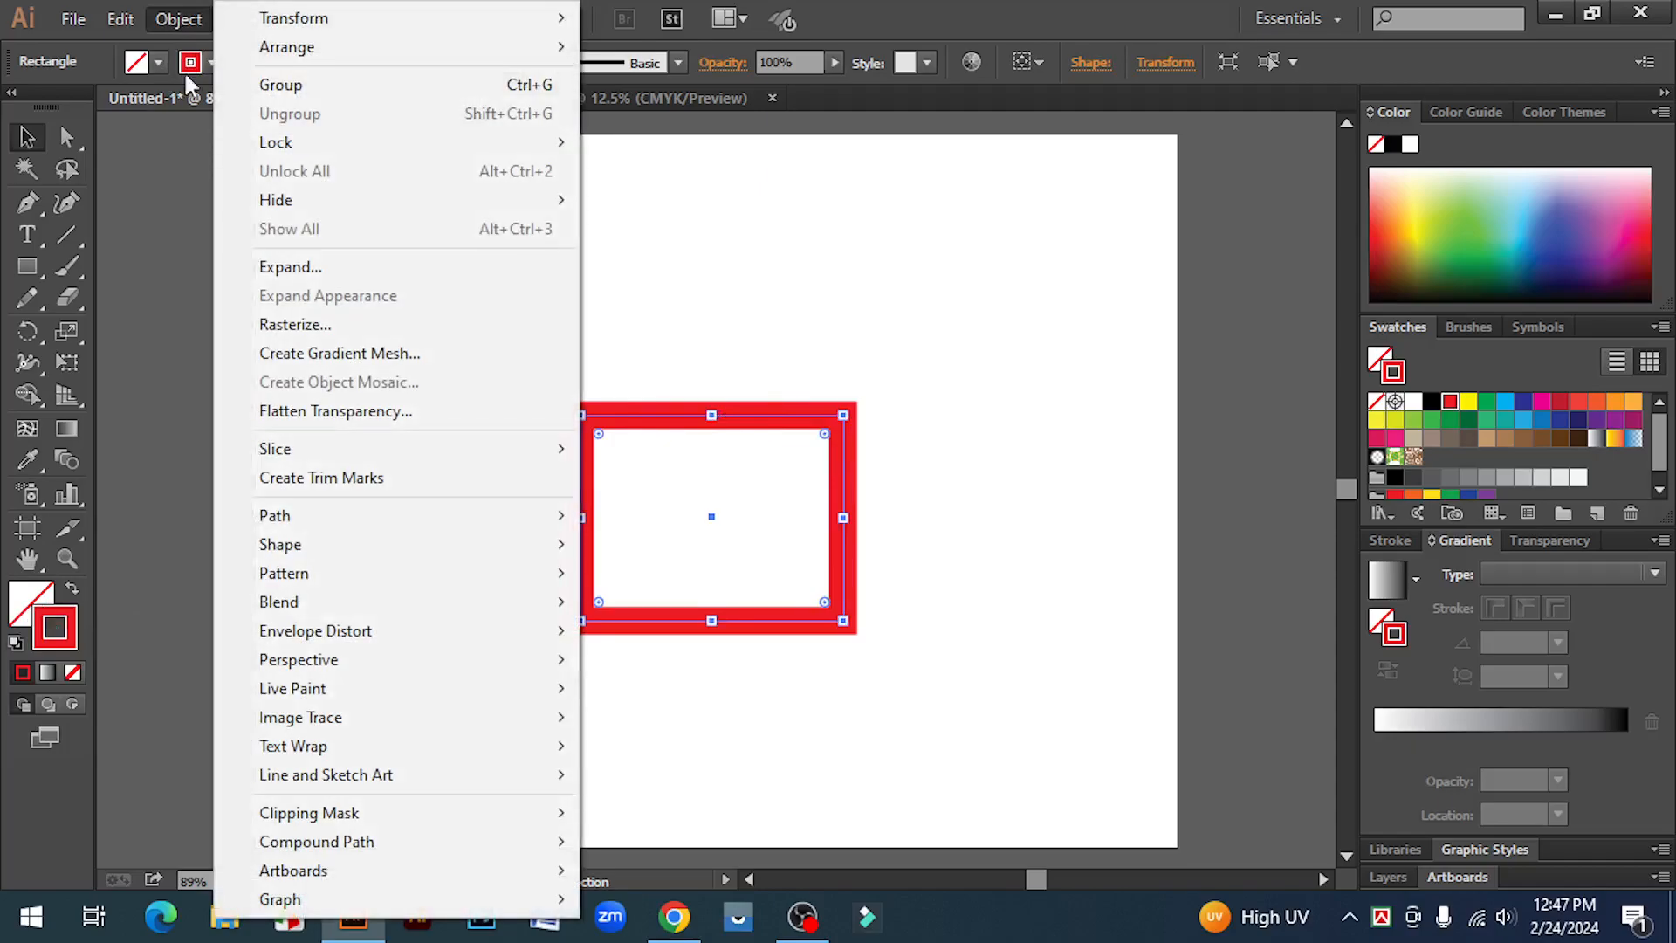
{"action": "left_click", "coordinate": [302, 267]}
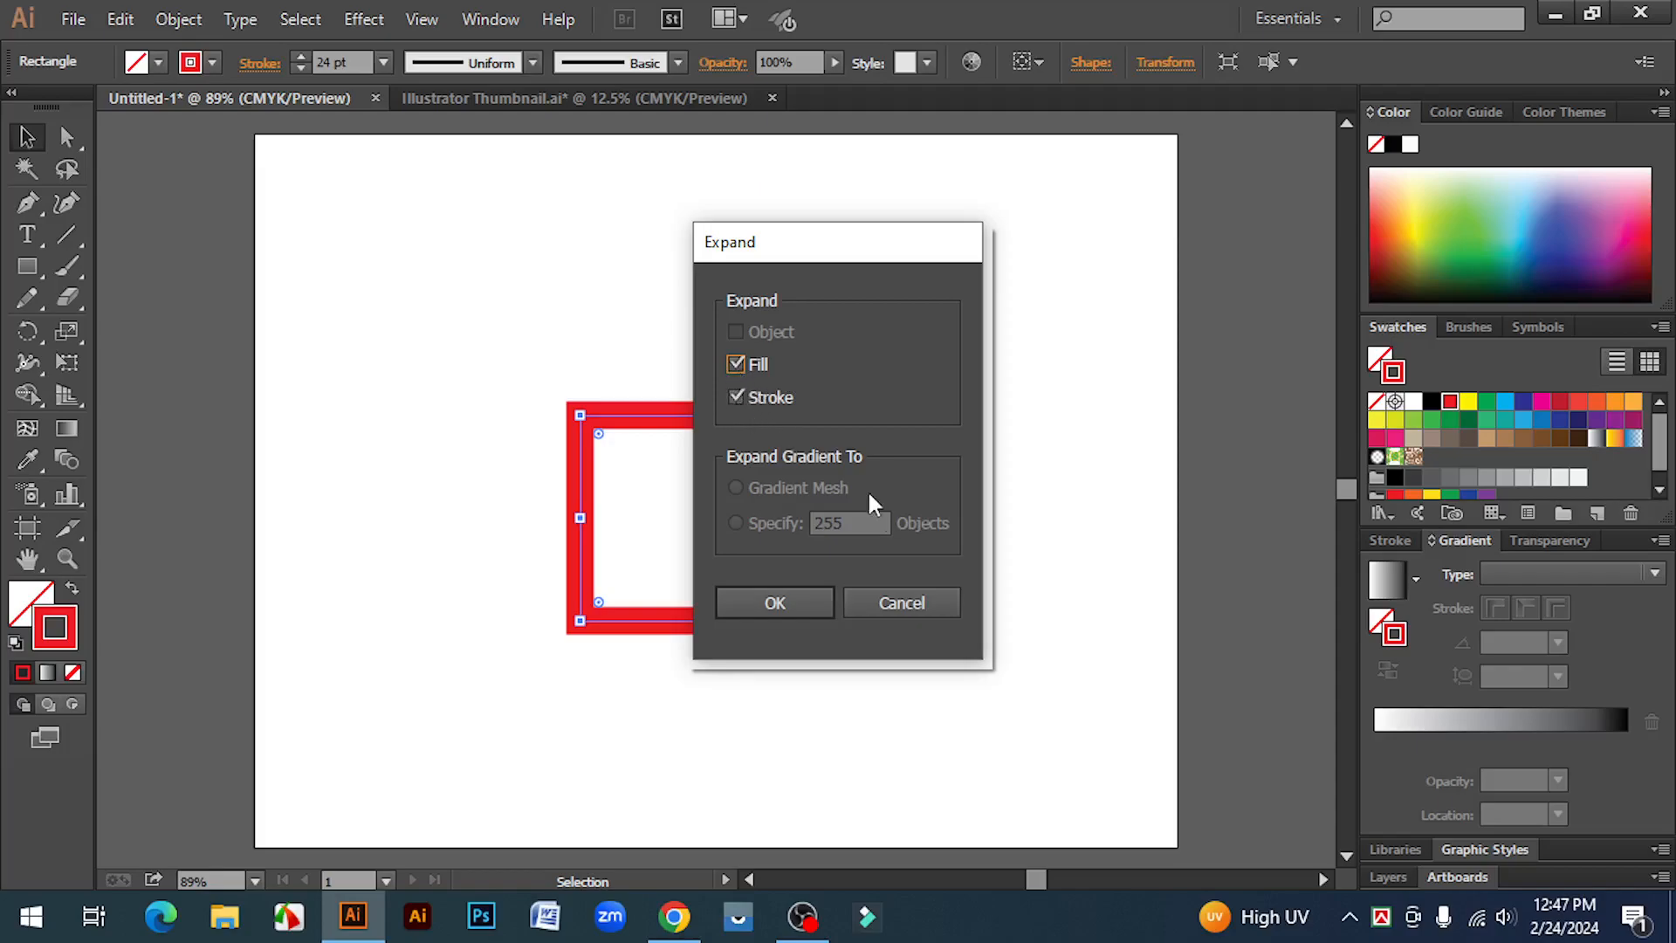
{"action": "left_click", "coordinate": [805, 600]}
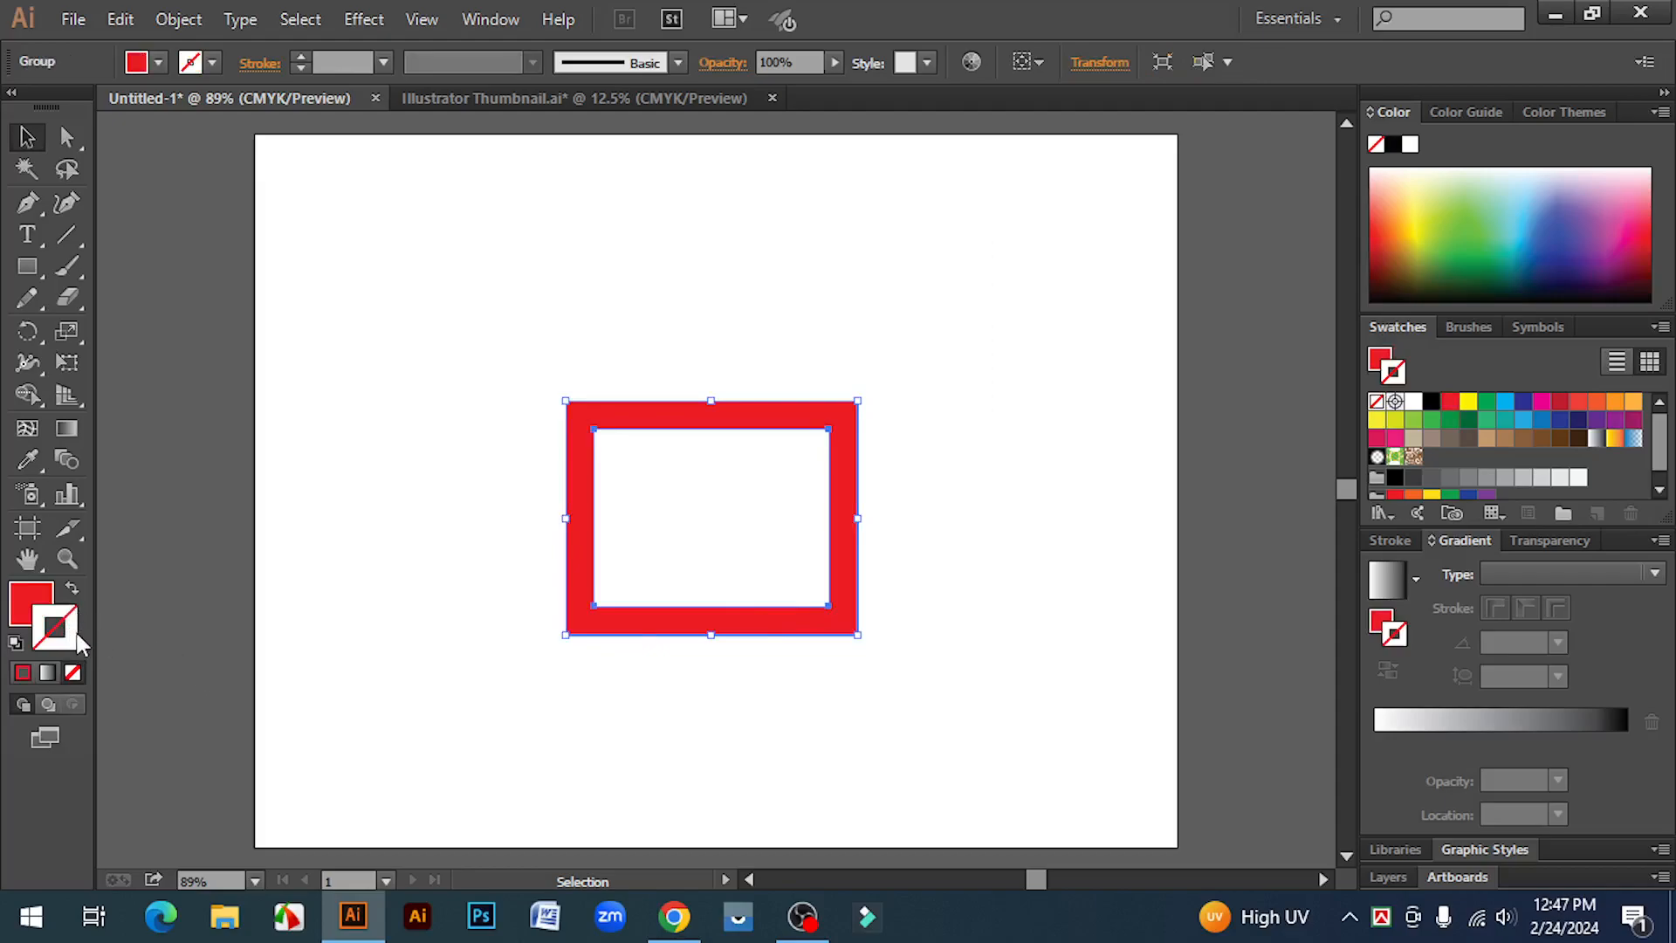
- Reselect the expanded red frame and move it slightly down and to the right
{"action": "left_click", "coordinate": [392, 569]}
{"action": "left_click", "coordinate": [716, 411]}
{"action": "left_click_drag", "start_coordinate": [715, 406], "coordinate": [784, 440]}
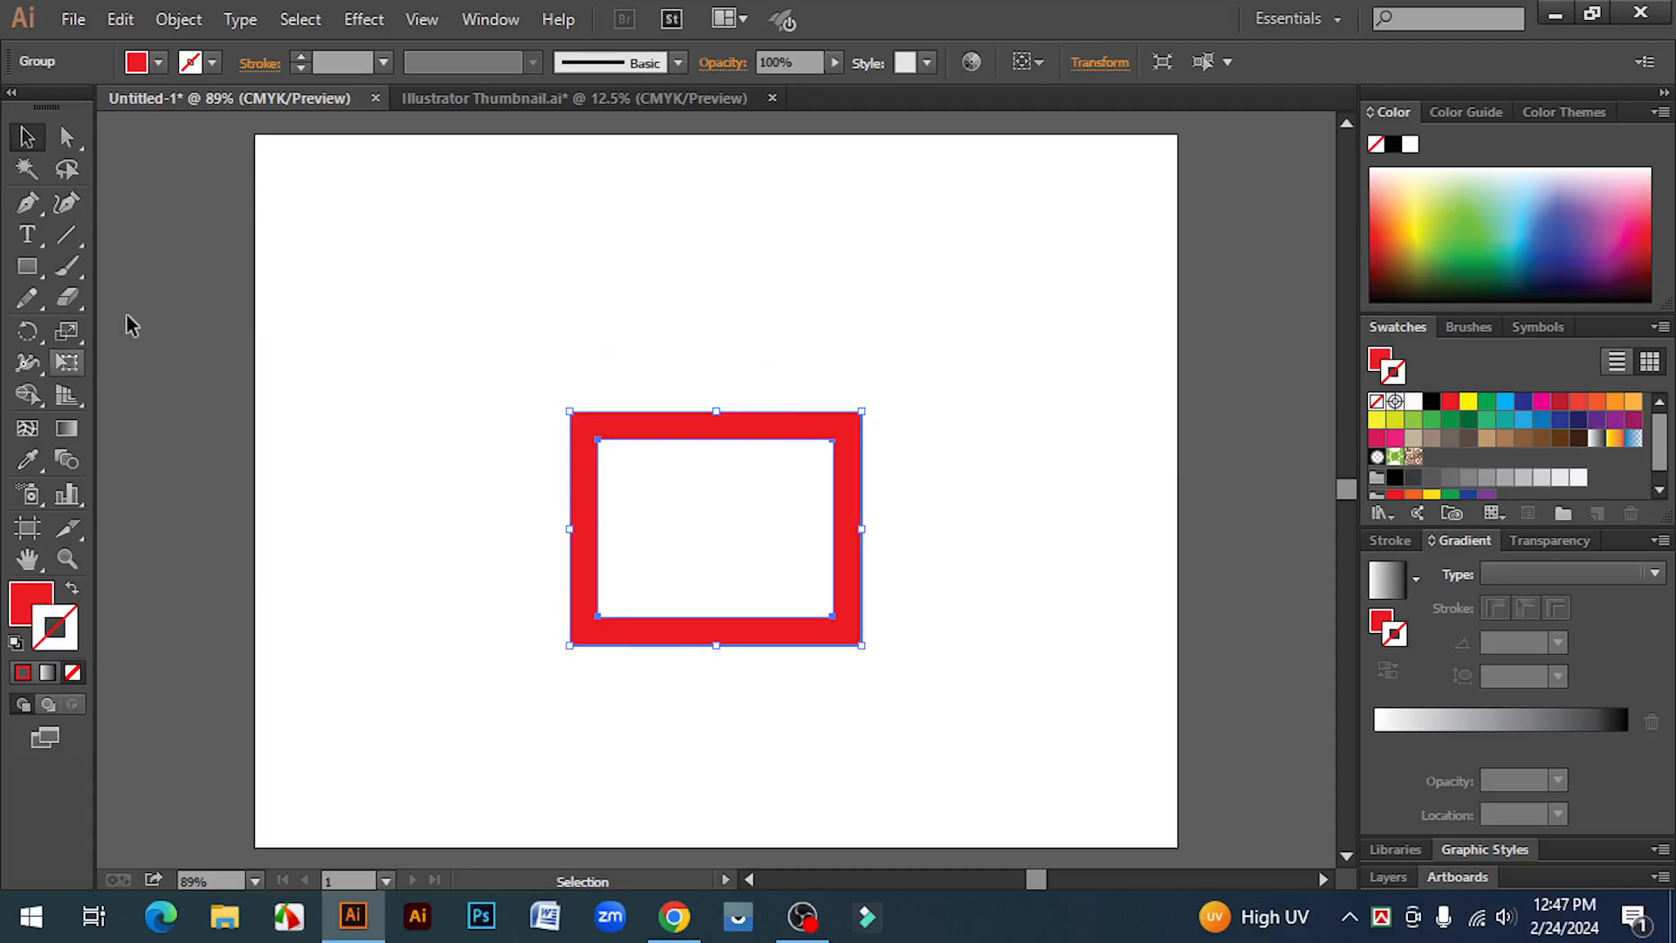
- Erase straight gaps through the middle of the expanded frame's upper, right and left sides with the Eraser tool
{"action": "left_click", "coordinate": [74, 298]}
{"action": "left_click", "coordinate": [171, 297]}
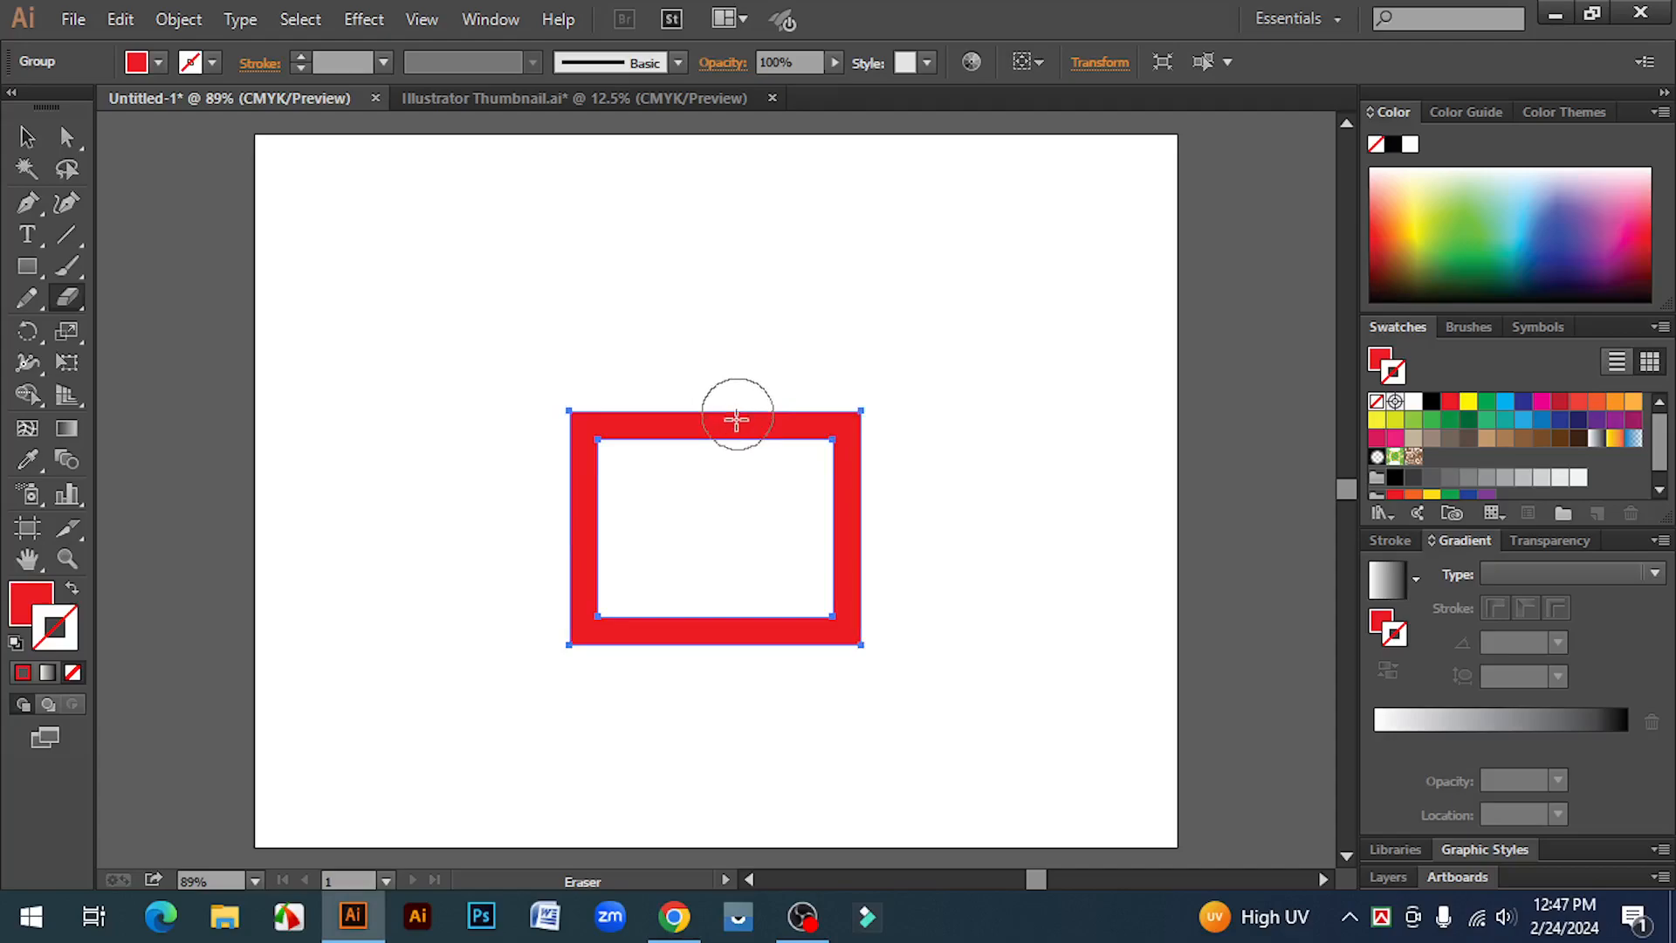
{"action": "mouse_move", "coordinate": [736, 492]}
{"action": "left_mouse_down"}
{"action": "mouse_move", "coordinate": [754, 434]}
{"action": "mouse_move", "coordinate": [754, 451]}
{"action": "mouse_move", "coordinate": [741, 404]}
{"action": "left_mouse_up"}
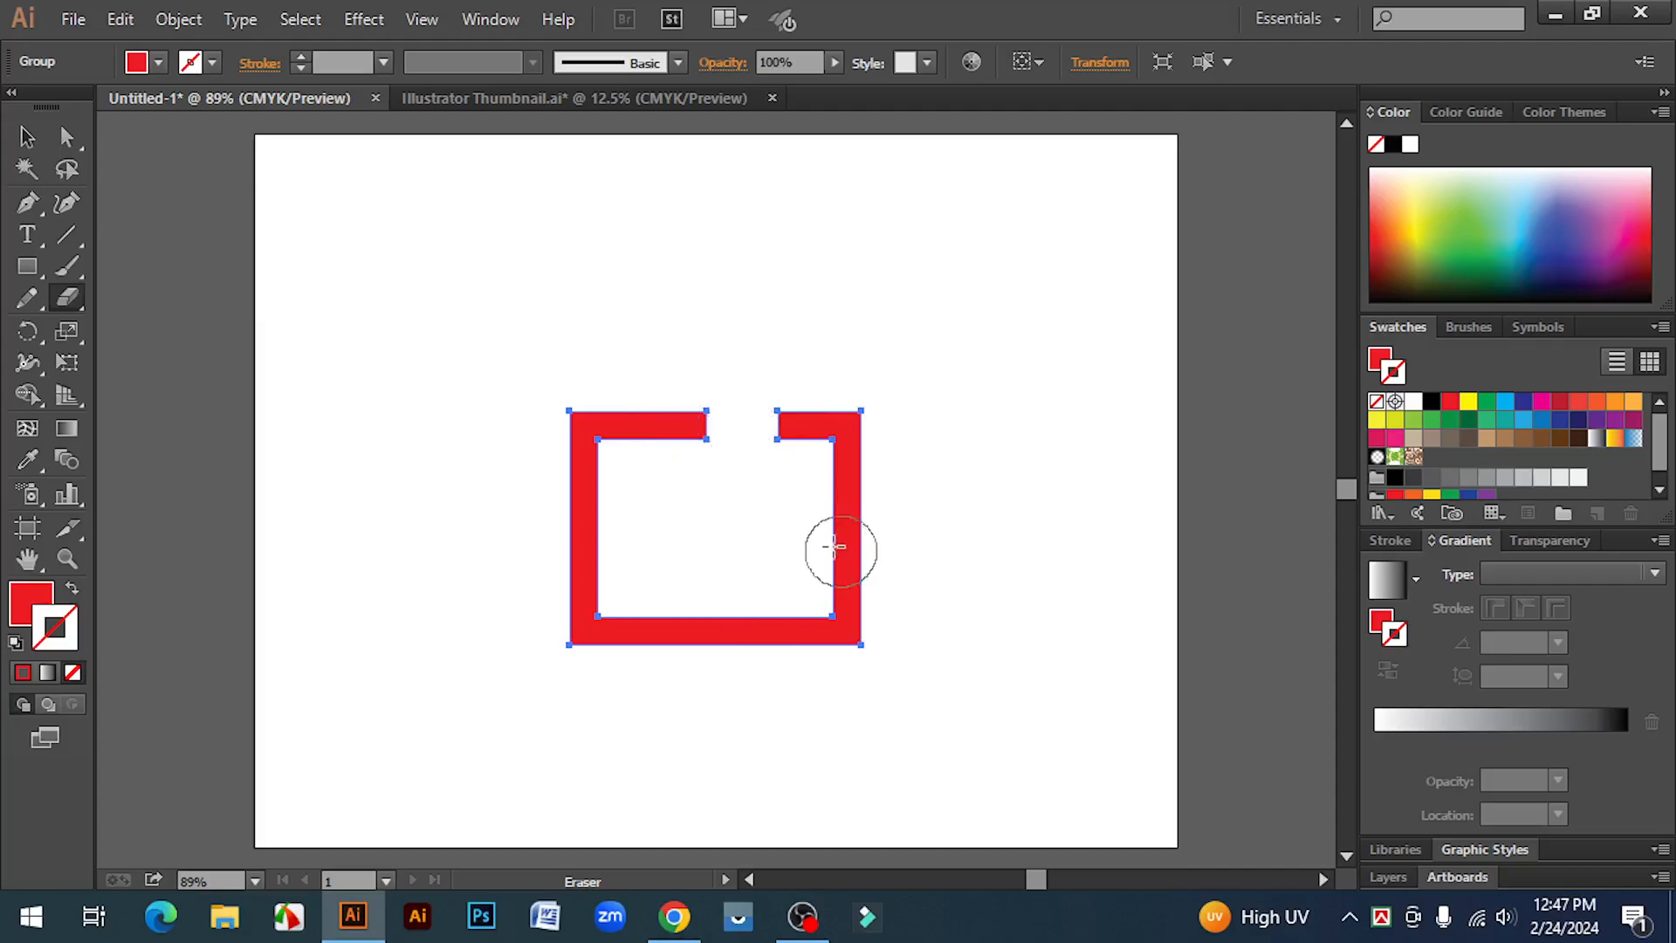
{"action": "left_click_drag", "start_coordinate": [821, 536], "coordinate": [909, 535]}
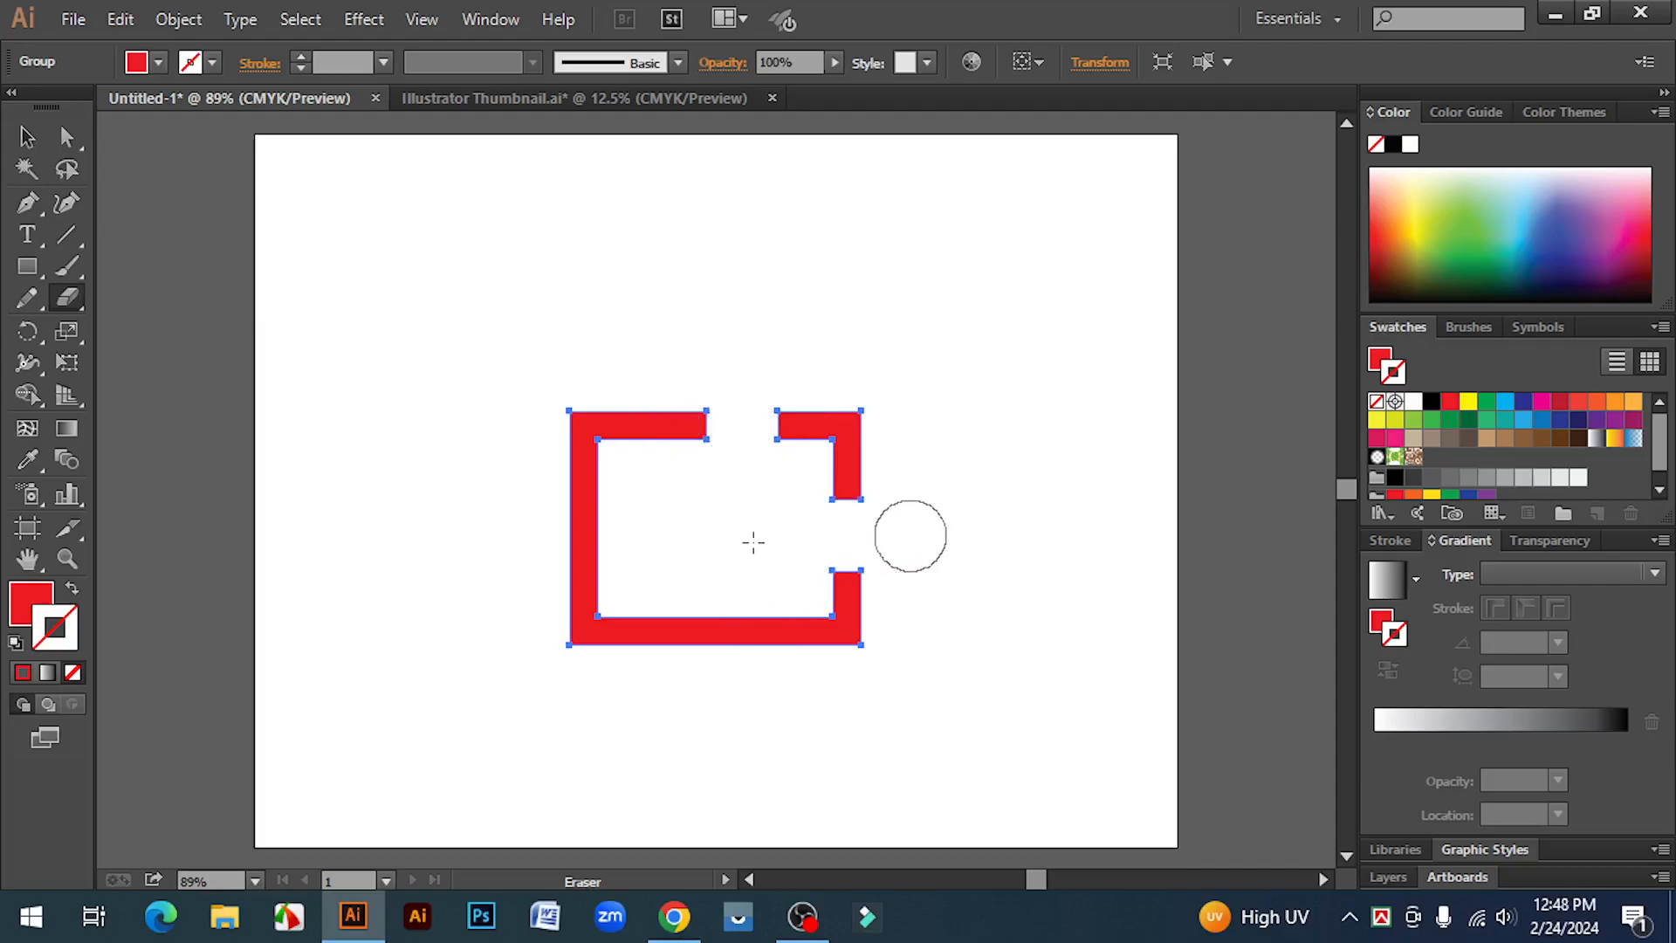
{"action": "left_click_drag", "start_coordinate": [643, 536], "coordinate": [519, 535]}
- Select all pieces of the cut red frame and delete them from the artboard
{"action": "left_click", "coordinate": [28, 137]}
{"action": "left_click", "coordinate": [720, 583]}
{"action": "left_click_drag", "start_coordinate": [720, 583], "coordinate": [1072, 796]}
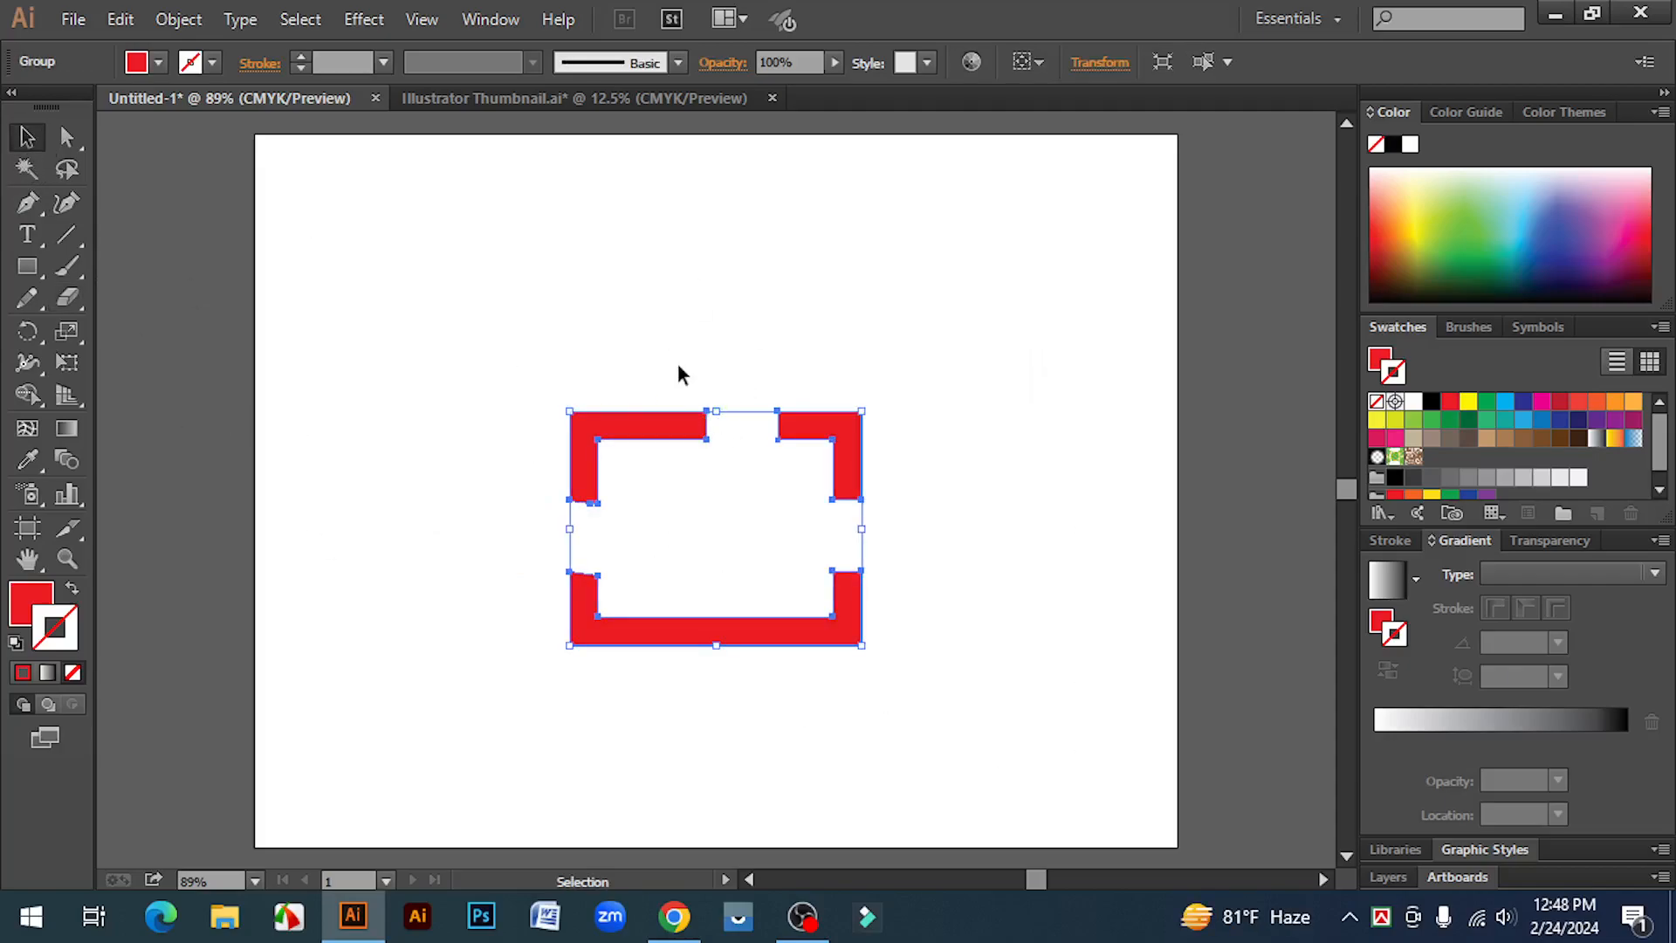
{"action": "key", "text": "Delete"}
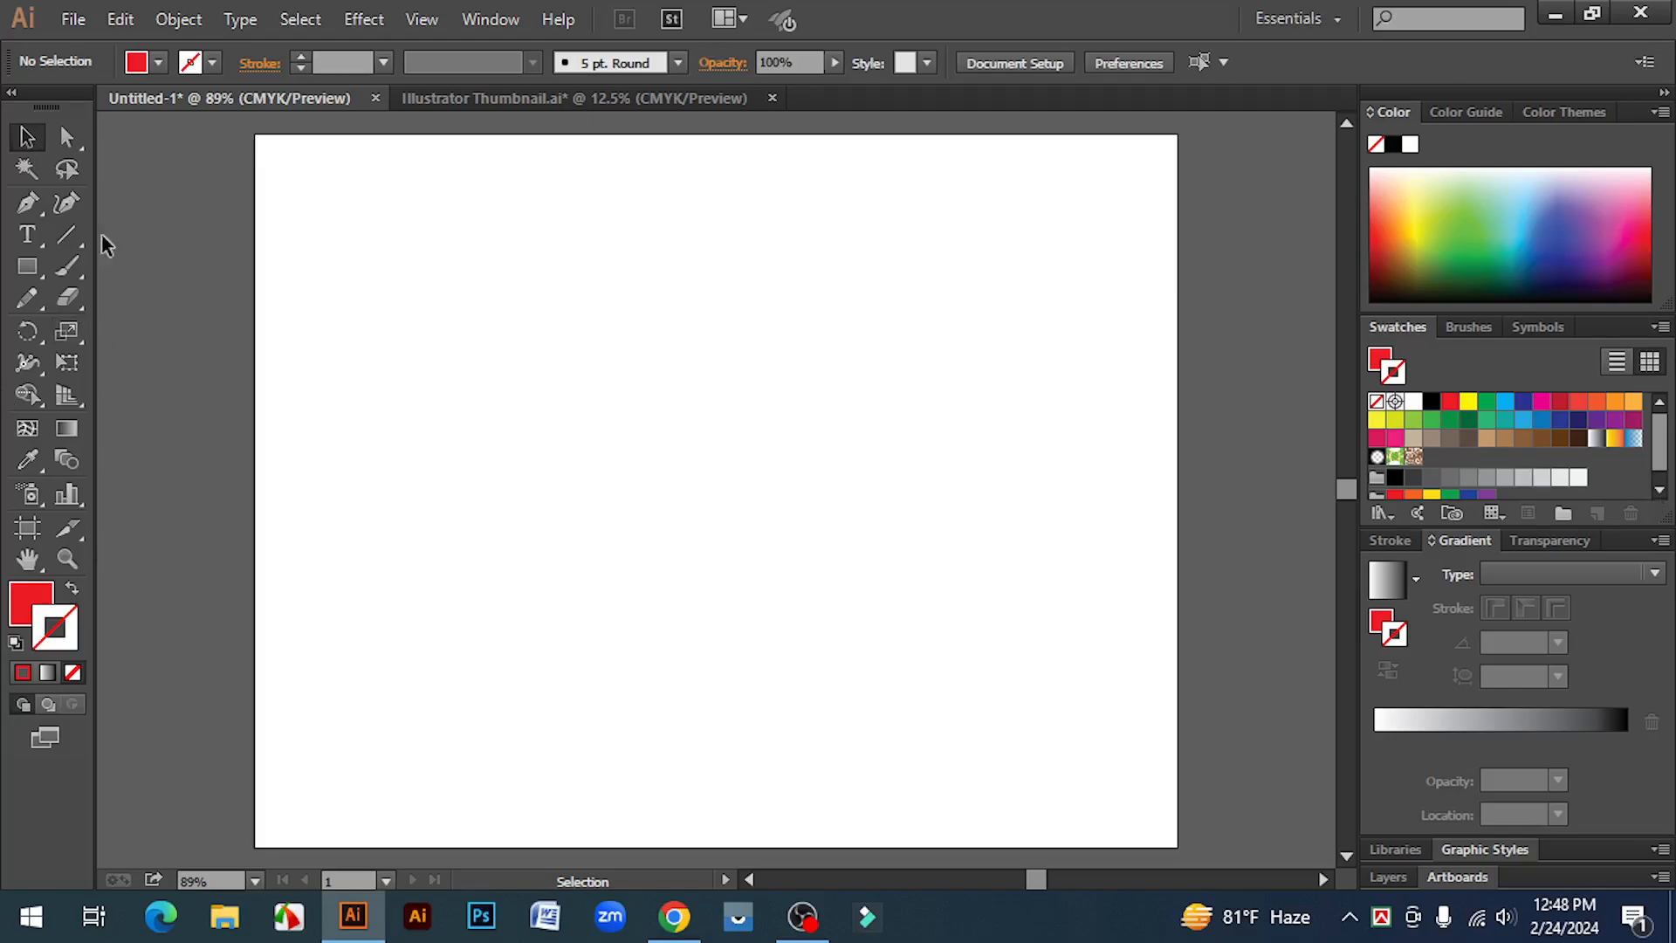
- Draw a new red-filled rectangle near the middle of the empty artboard
{"action": "left_click", "coordinate": [66, 234]}
{"action": "left_click", "coordinate": [159, 234]}
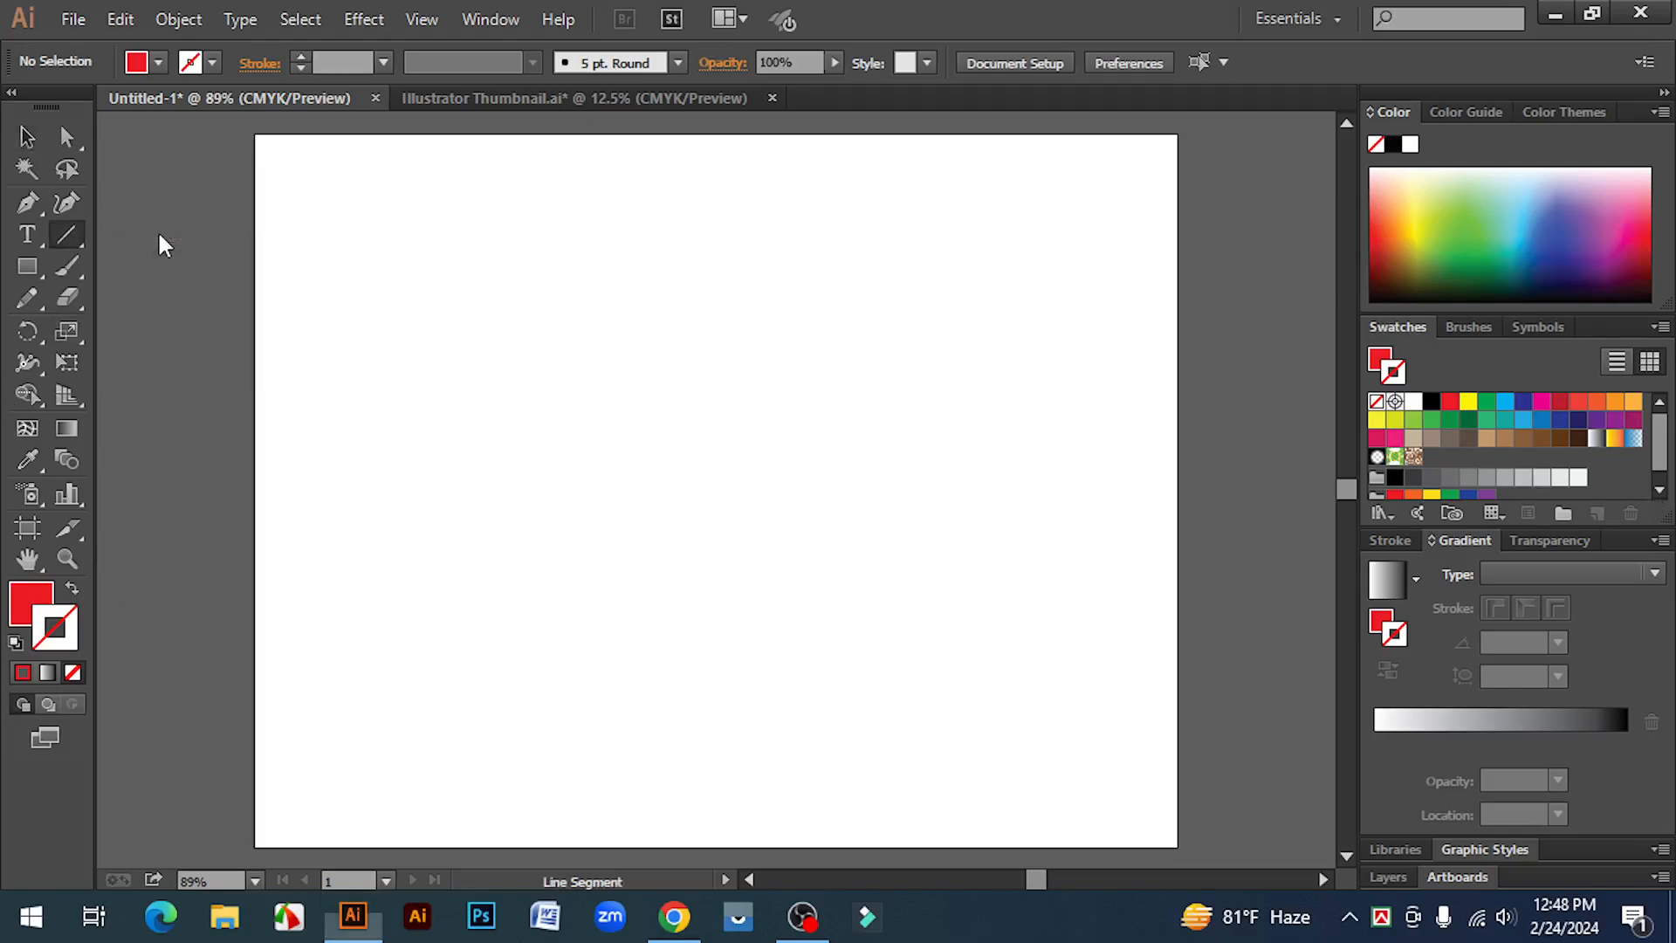
{"action": "left_click", "coordinate": [34, 260]}
{"action": "left_click", "coordinate": [127, 264]}
{"action": "left_click_drag", "start_coordinate": [548, 371], "coordinate": [821, 595]}
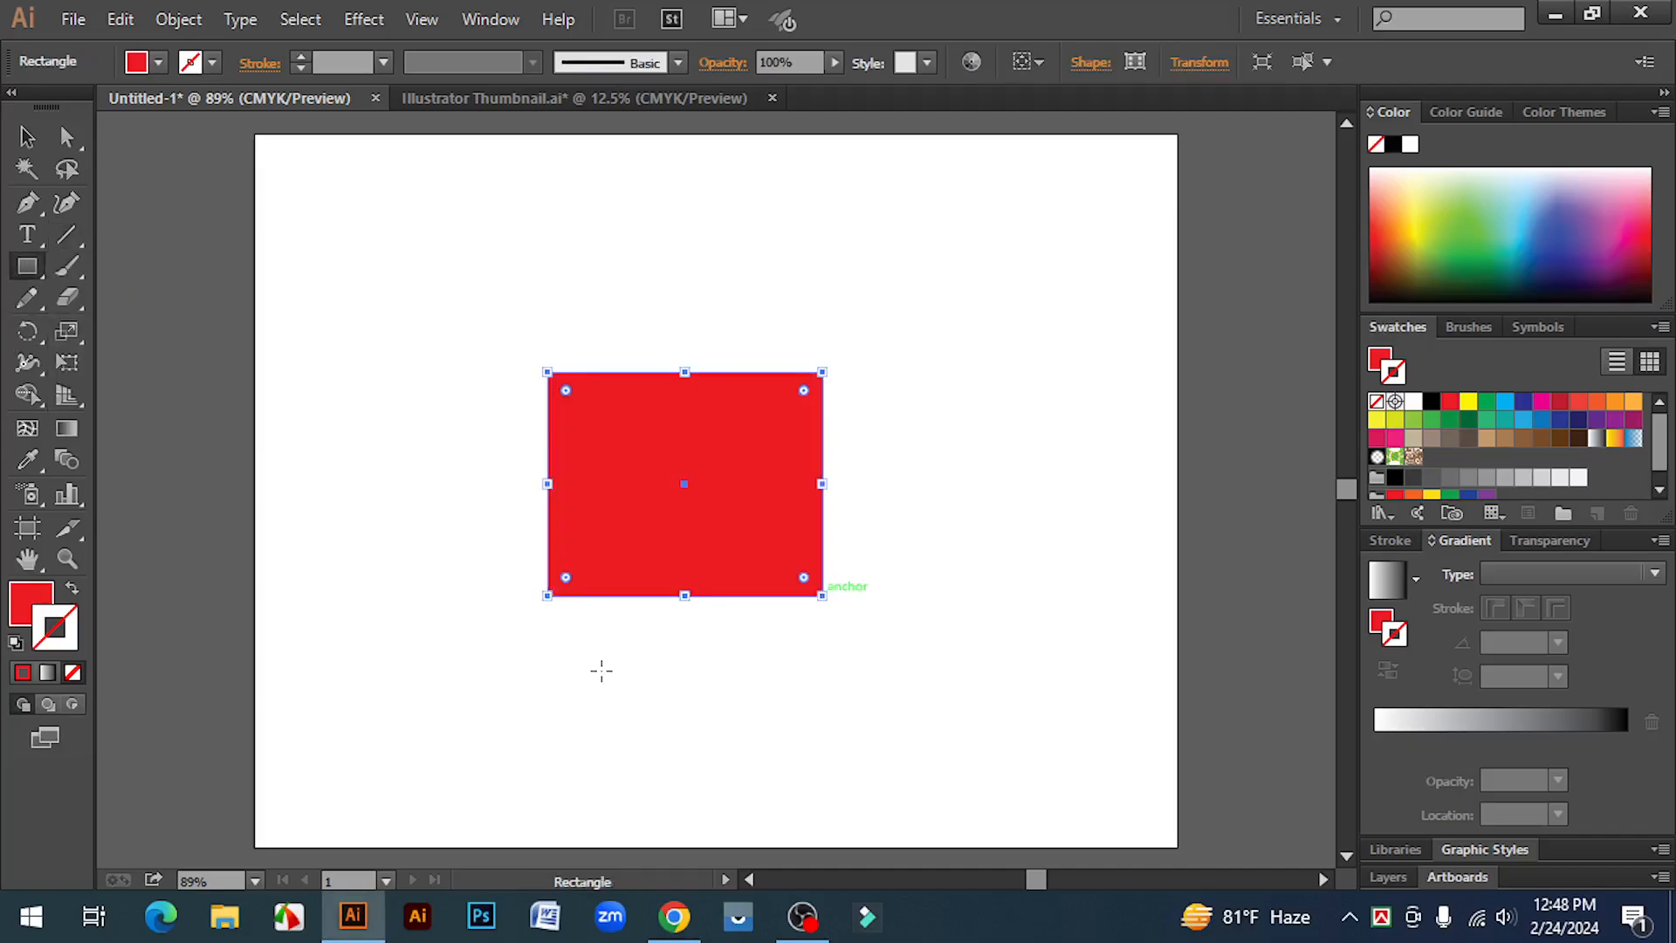
- Swap the rectangle's fill and stroke, set the stroke weight to 29 pt, and deselect it
{"action": "left_click", "coordinate": [73, 589]}
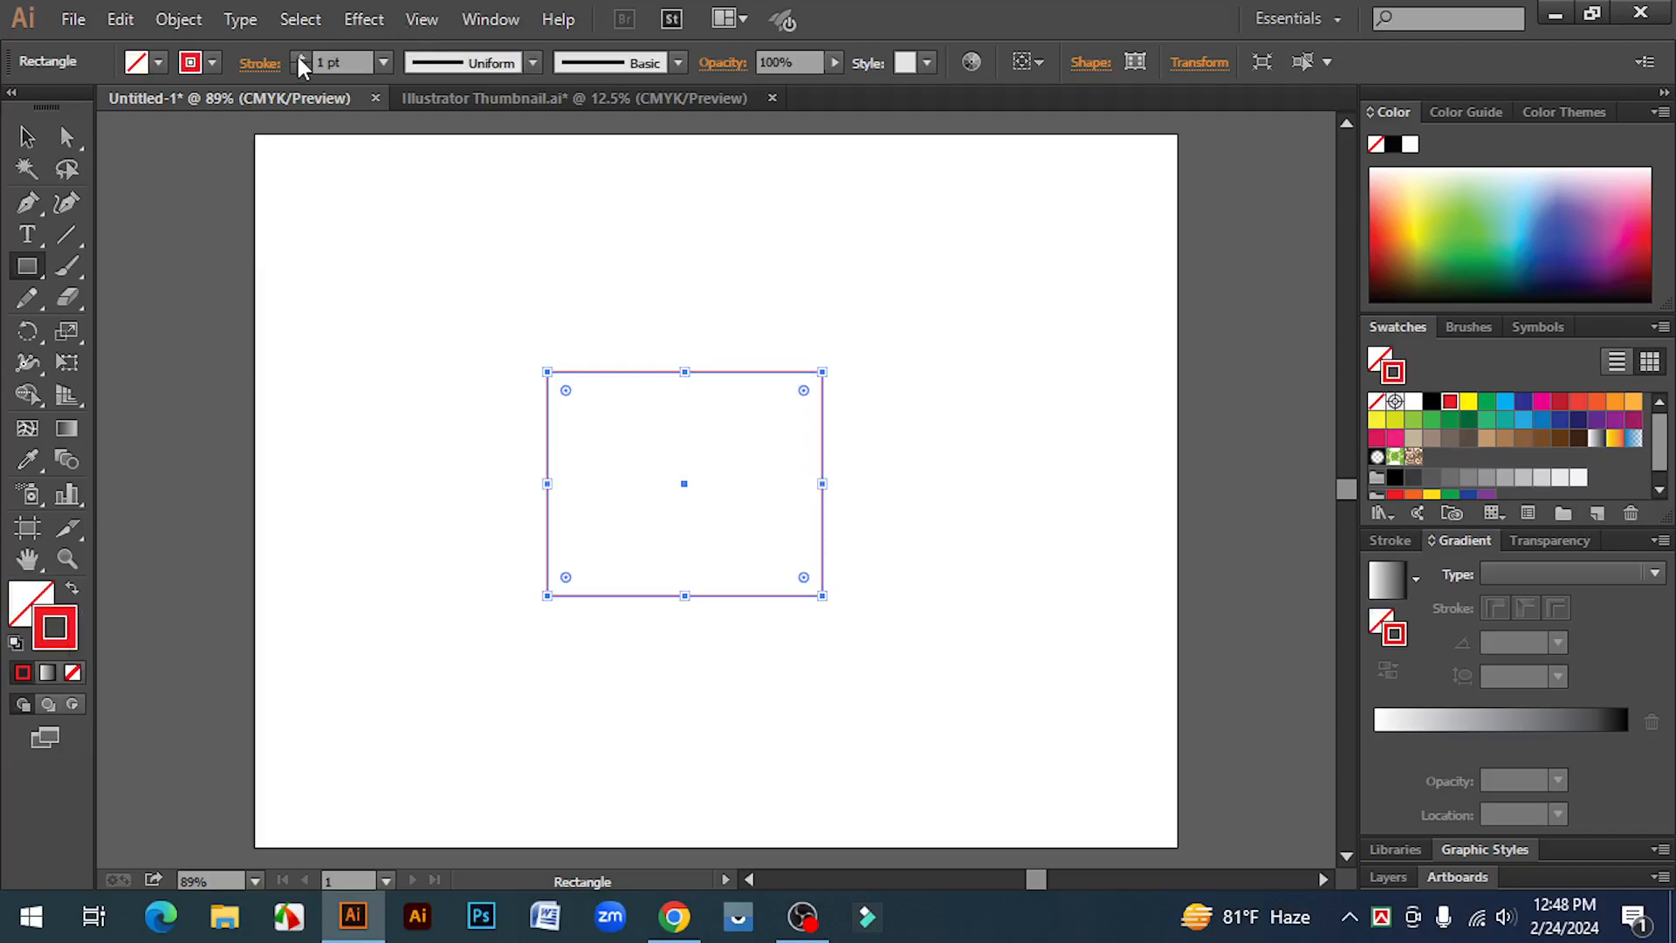
{"action": "left_click_drag", "start_coordinate": [301, 56], "coordinate": [302, 59]}
{"action": "left_click", "coordinate": [26, 137]}
{"action": "left_click", "coordinate": [397, 350]}
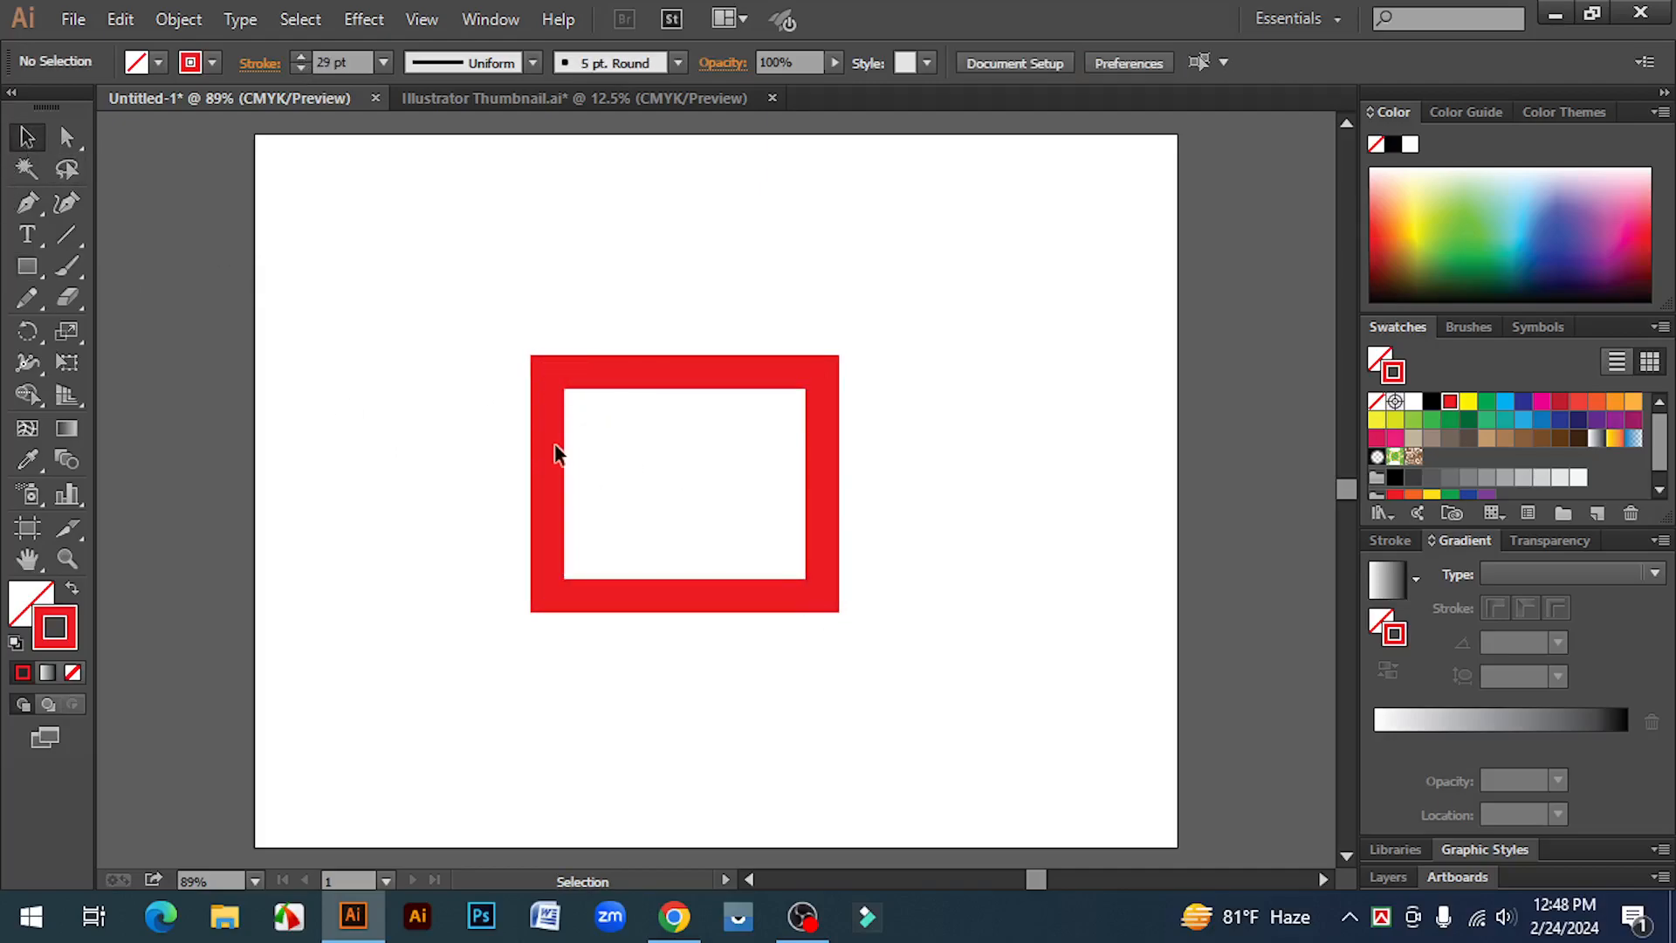
- Draw a diagonal line with no stroke between the rectangle's upper-left and lower-right corners and extend it past both corners
{"action": "left_click_drag", "start_coordinate": [66, 242], "coordinate": [159, 243]}
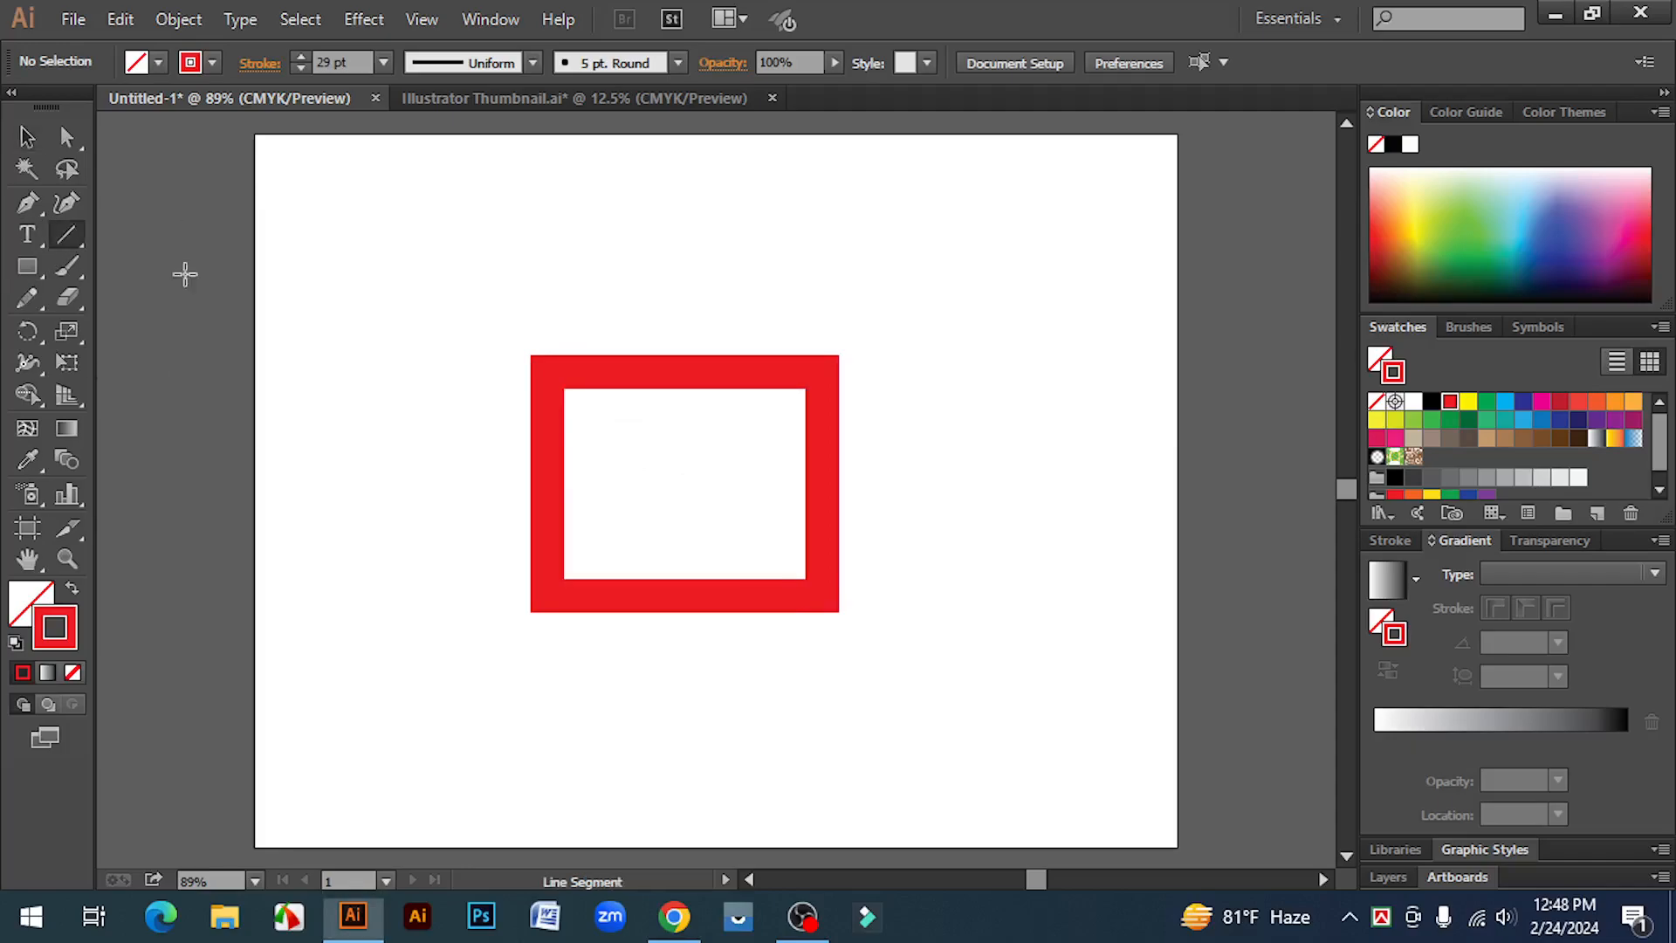
{"action": "left_click", "coordinate": [72, 674]}
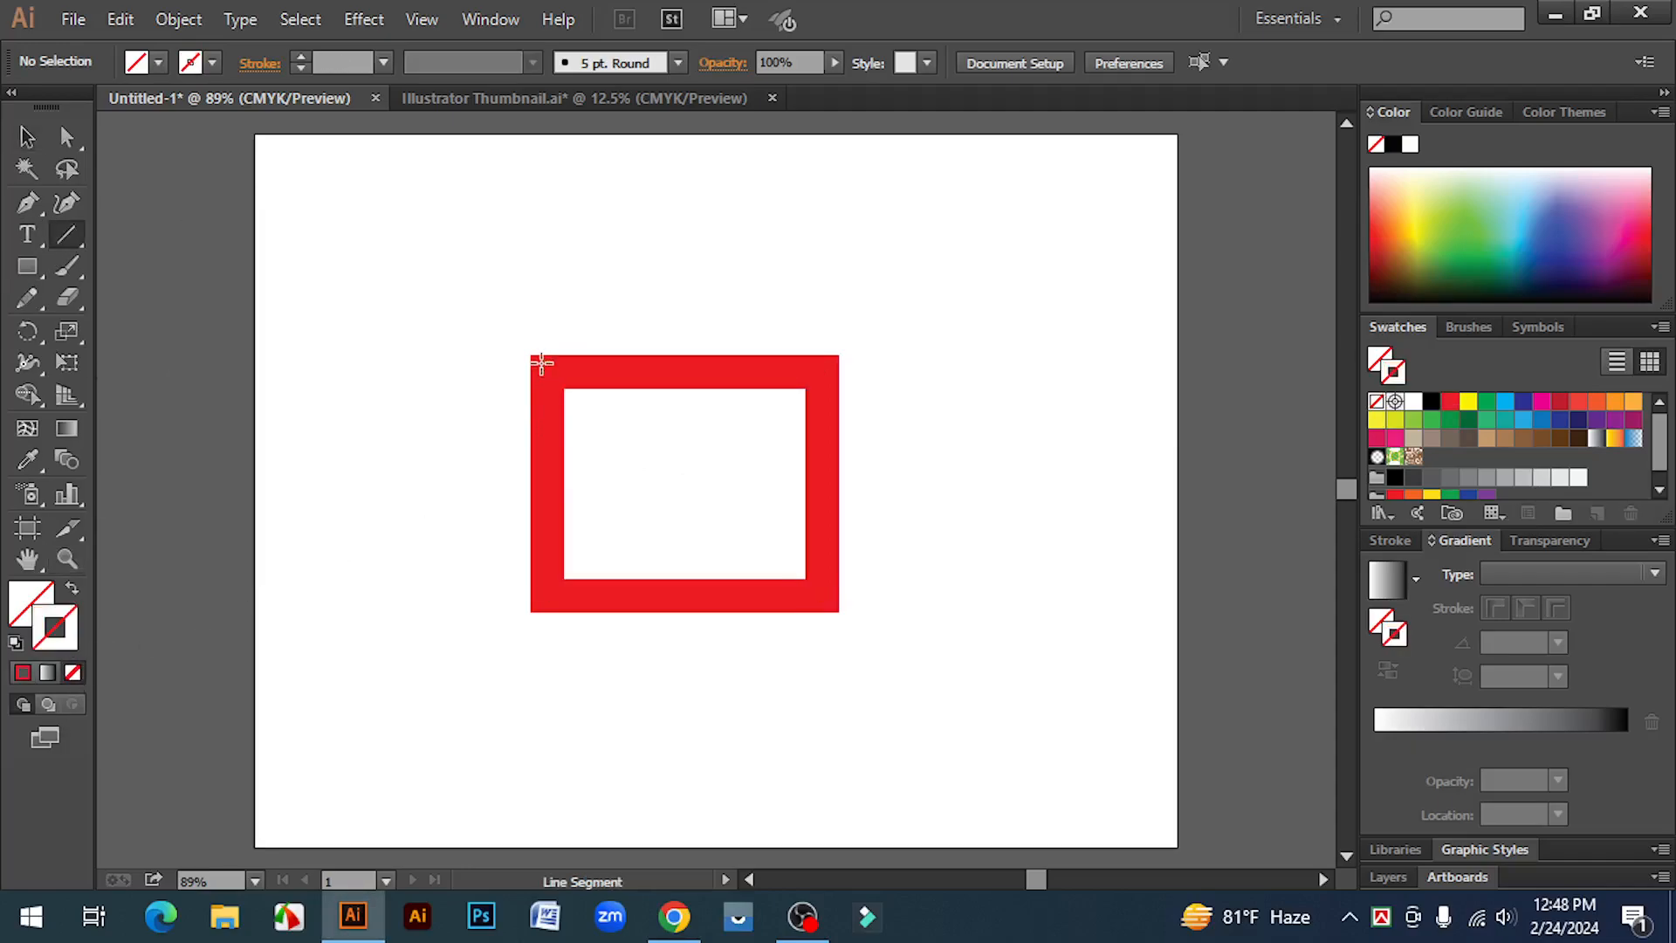
{"action": "left_click_drag", "start_coordinate": [547, 371], "coordinate": [822, 594]}
{"action": "left_click", "coordinate": [26, 137]}
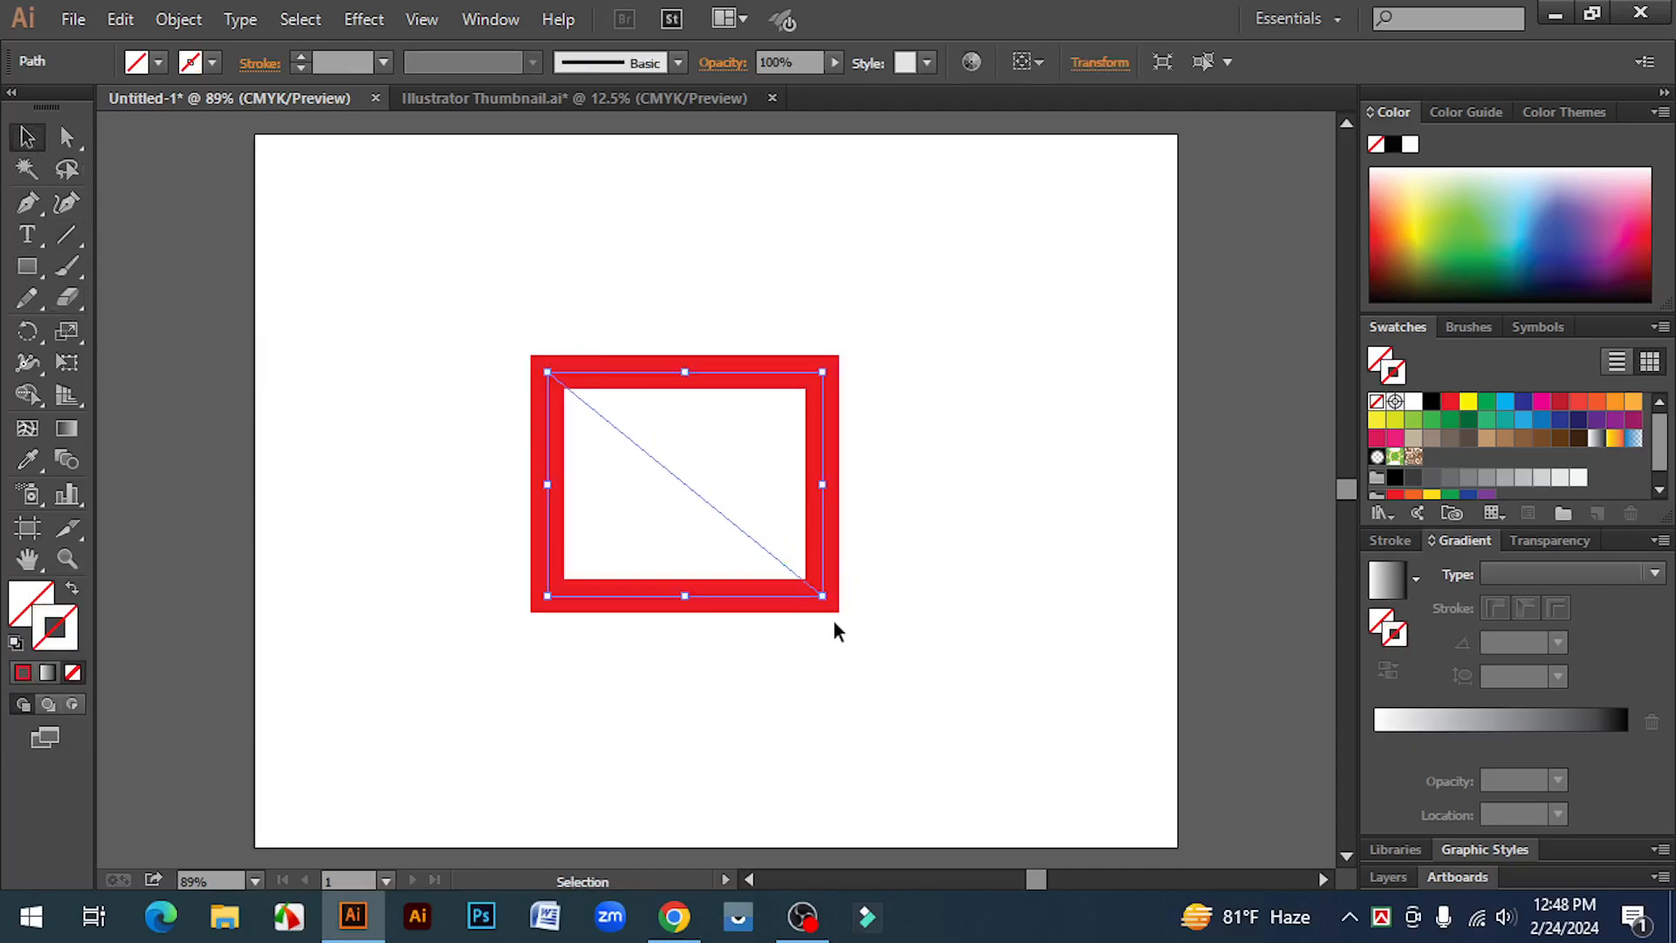
{"action": "left_click_drag", "start_coordinate": [822, 601], "coordinate": [966, 727]}
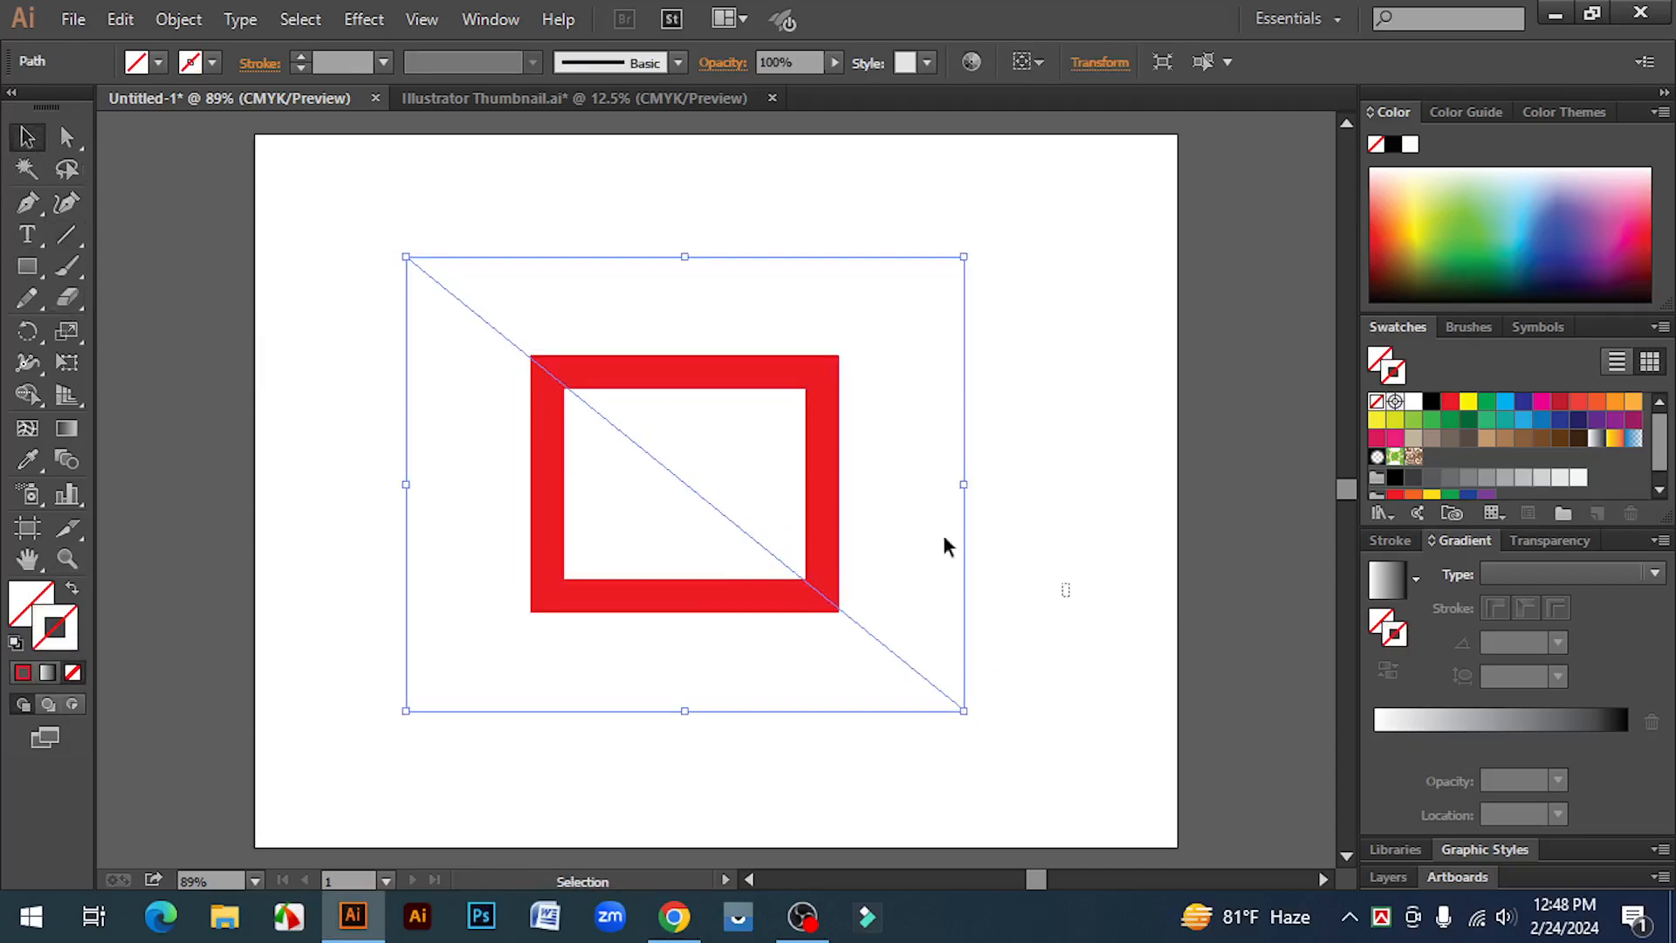
- Try to cut away the rectangle's upper-right half along the diagonal with the Shape Builder, and move the loose line segment downward
{"action": "left_click_drag", "start_coordinate": [1066, 596], "coordinate": [293, 490]}
{"action": "left_click", "coordinate": [27, 395]}
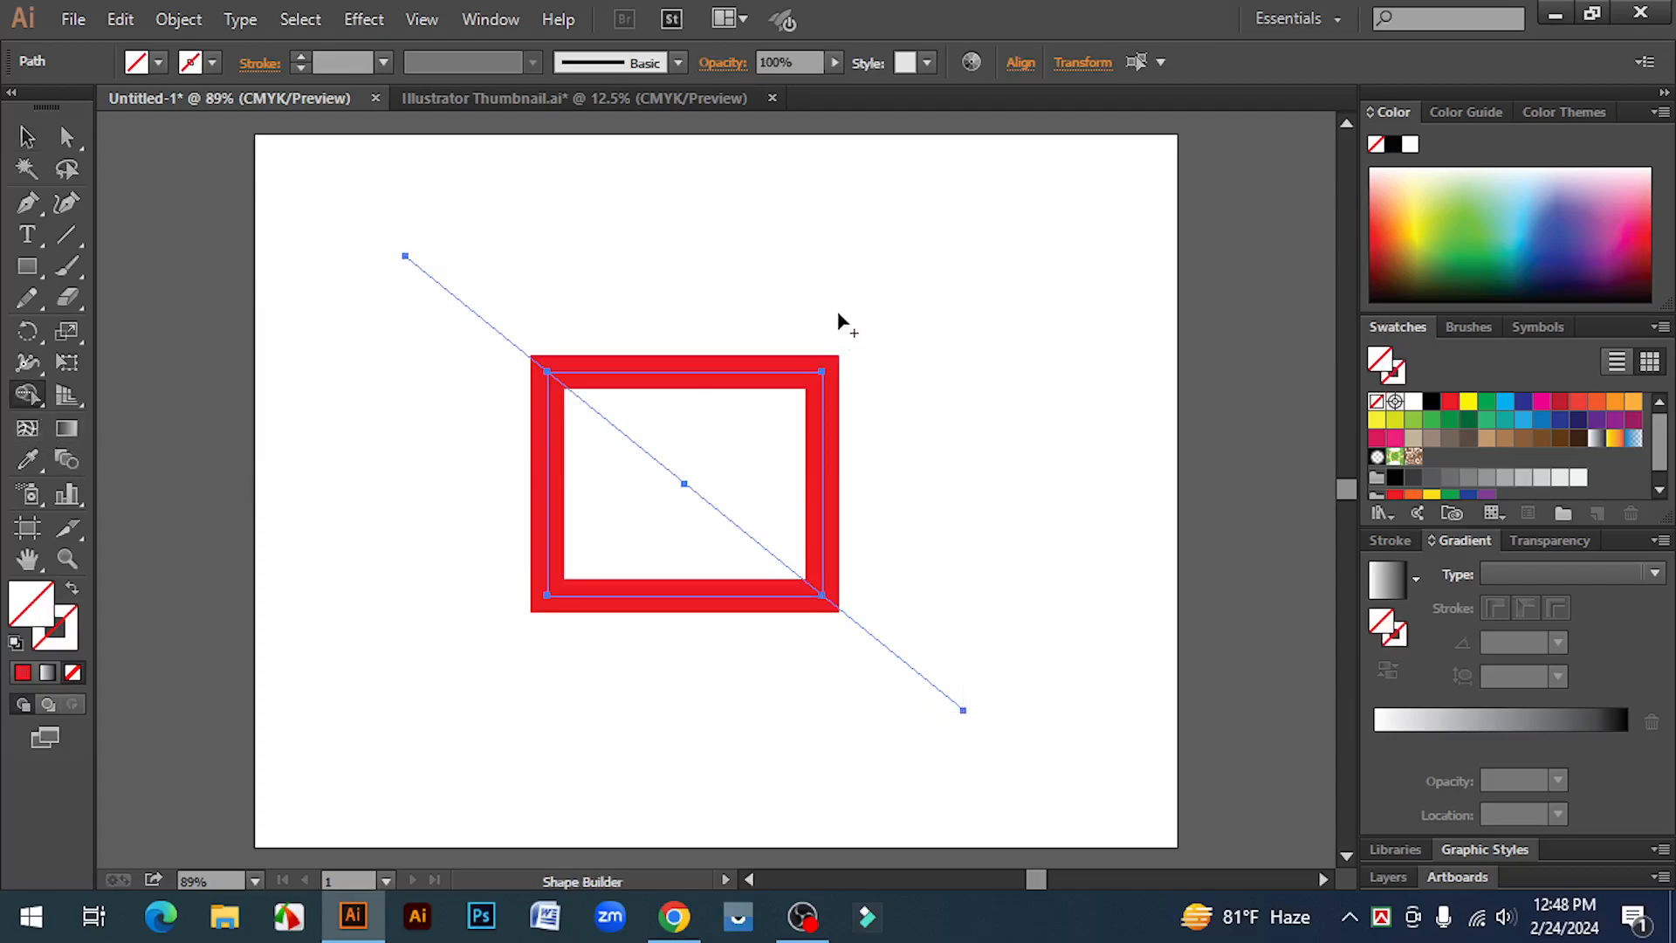
{"action": "left_click", "coordinate": [785, 396]}
{"action": "left_click", "coordinate": [27, 137]}
{"action": "left_click", "coordinate": [1004, 664]}
{"action": "left_click_drag", "start_coordinate": [917, 668], "coordinate": [809, 762]}
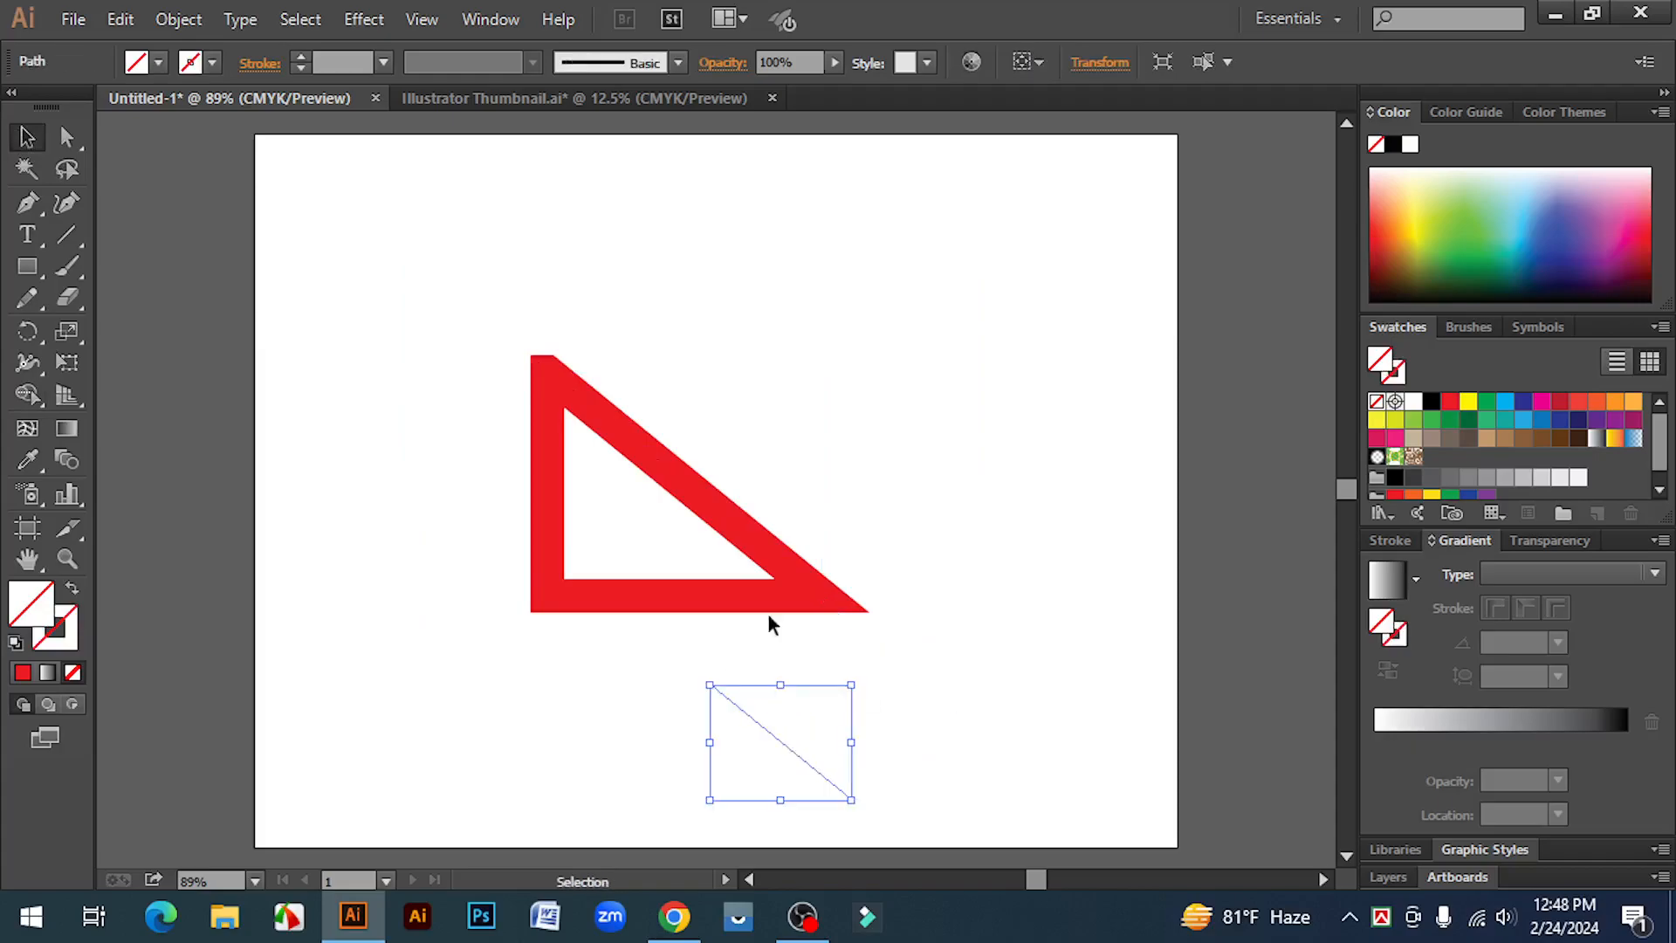
- Undo the line segment's move and the Shape Builder cut to restore the full red frame and diagonal line
{"action": "key", "text": "ctrl+z"}
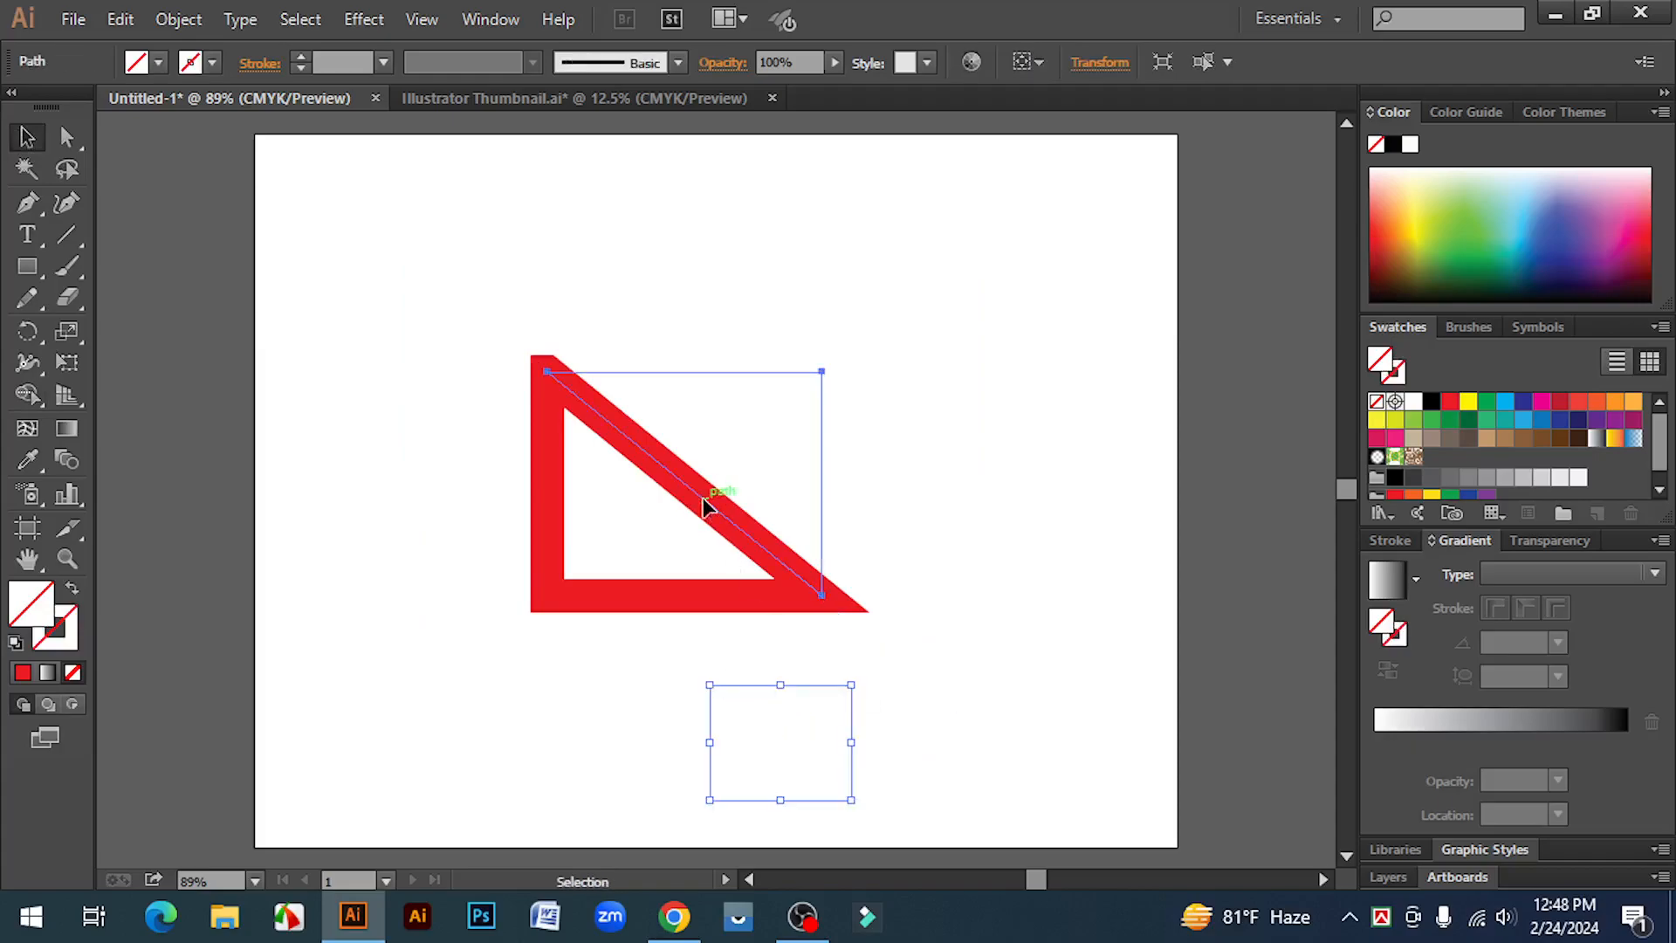
{"action": "key", "text": "ctrl+z"}
{"action": "key", "text": "ctrl+z"}
{"action": "key", "text": "ctrl+z"}
{"action": "key", "text": "ctrl+z"}
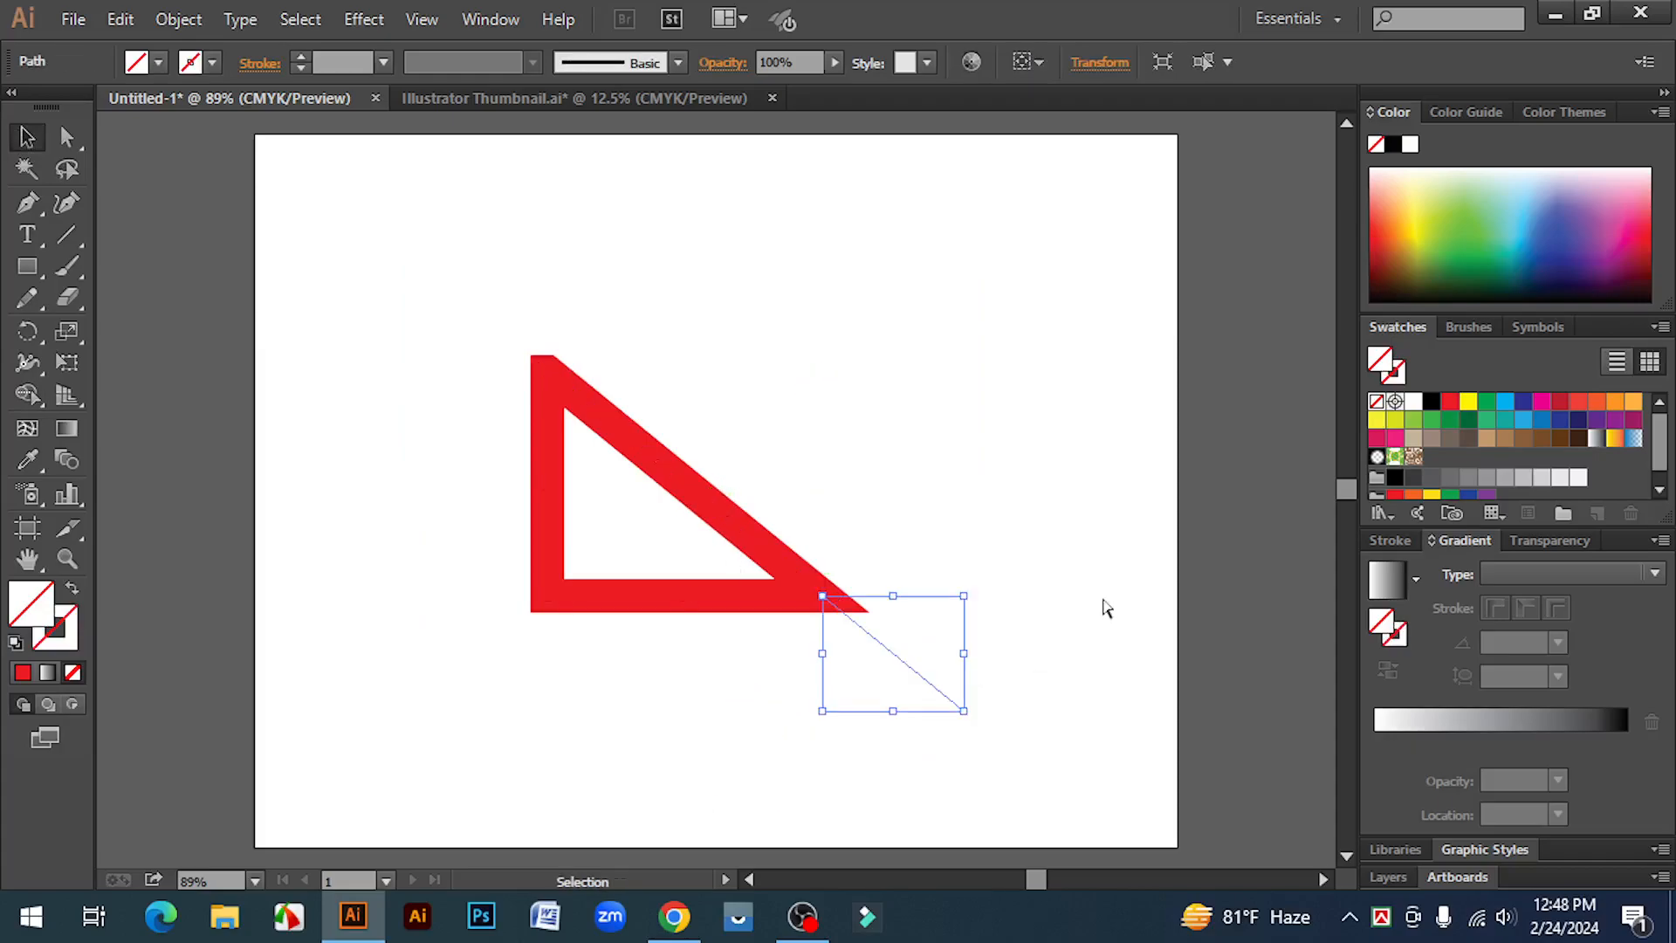
{"action": "key", "text": "ctrl+z"}
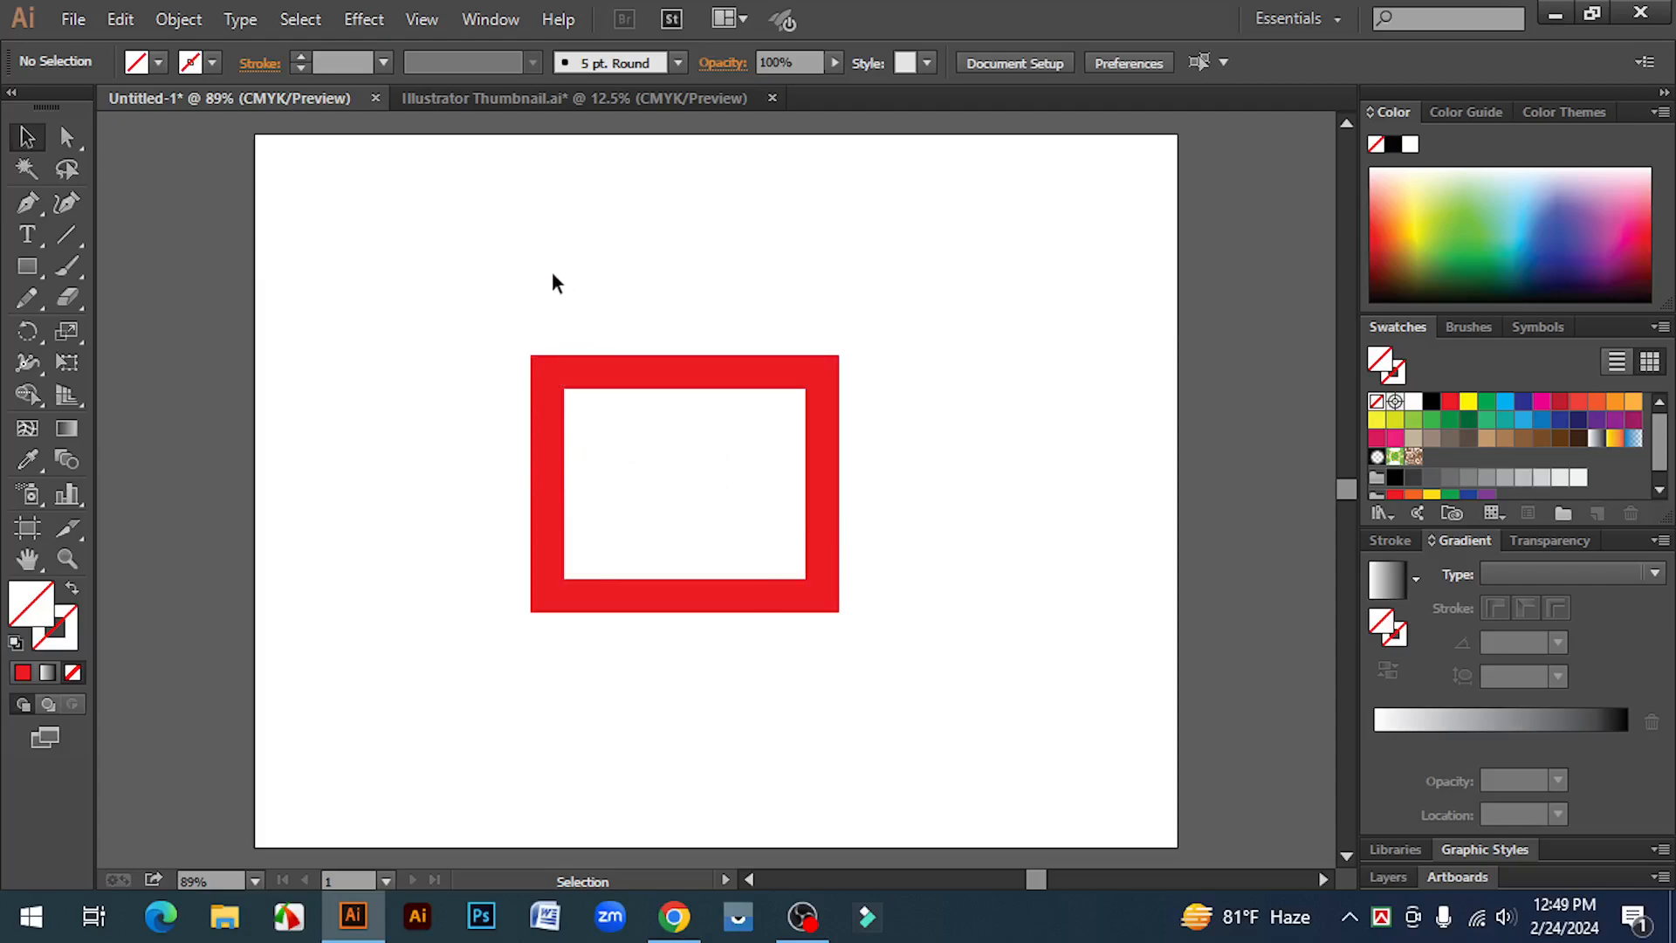
- Try once more to remove the unexpanded frame's upper-right half with the Shape Builder, undo the removal, and deselect everything
{"action": "left_click", "coordinate": [824, 444]}
{"action": "left_click", "coordinate": [27, 396]}
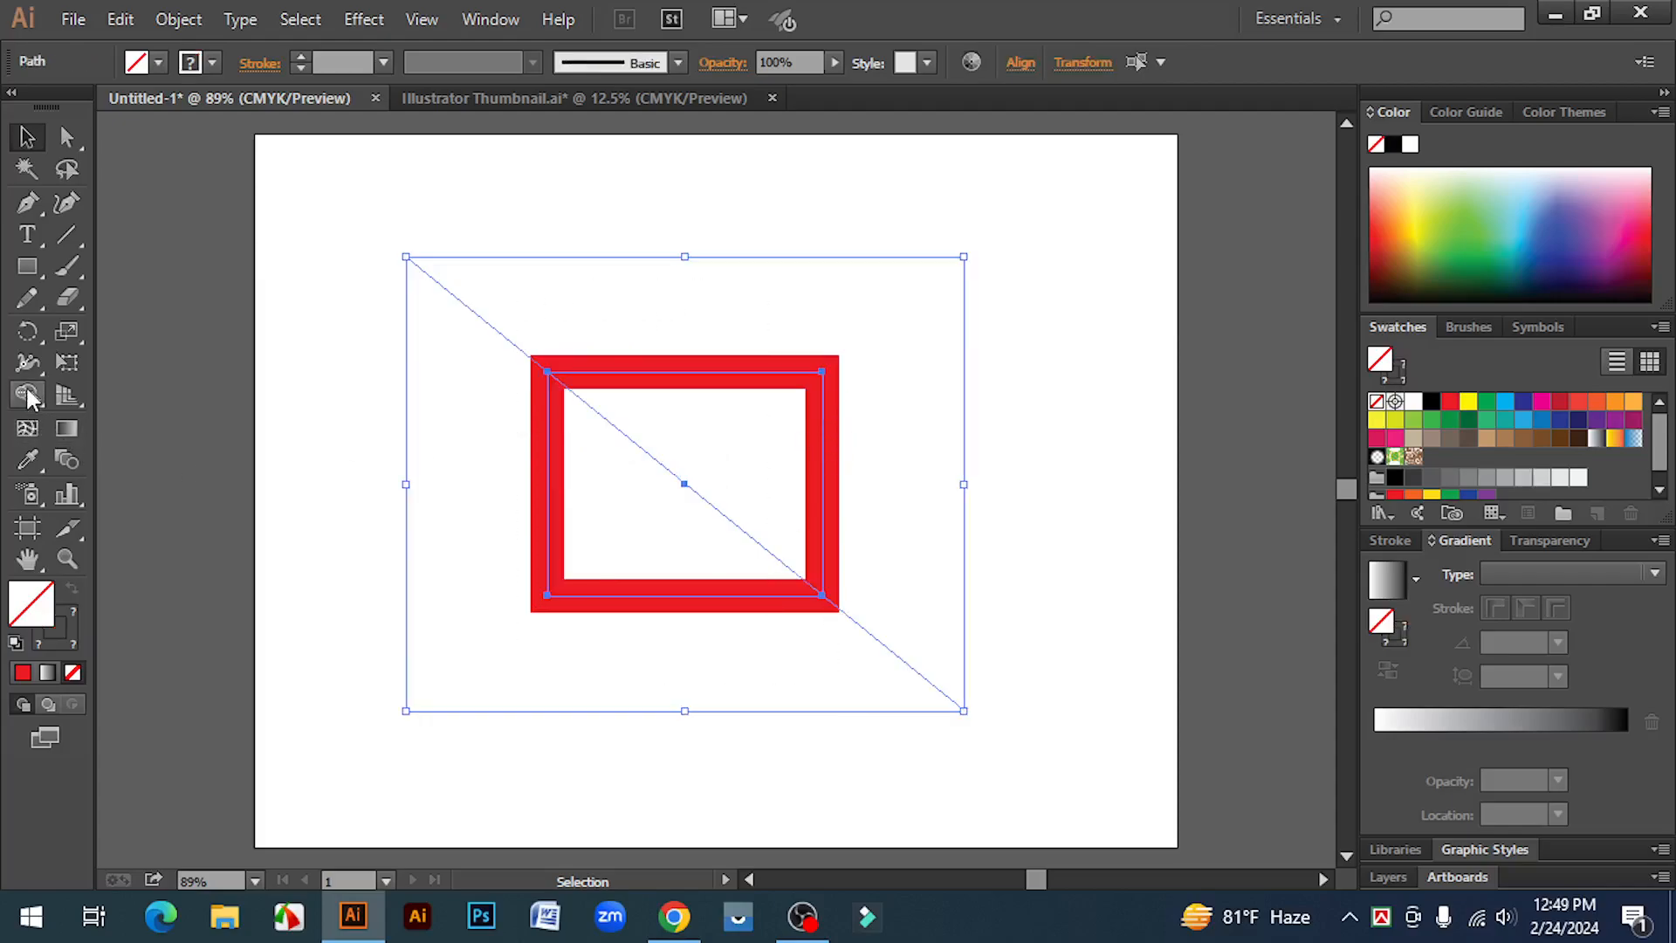
{"action": "left_click", "coordinate": [768, 406], "text": "alt"}
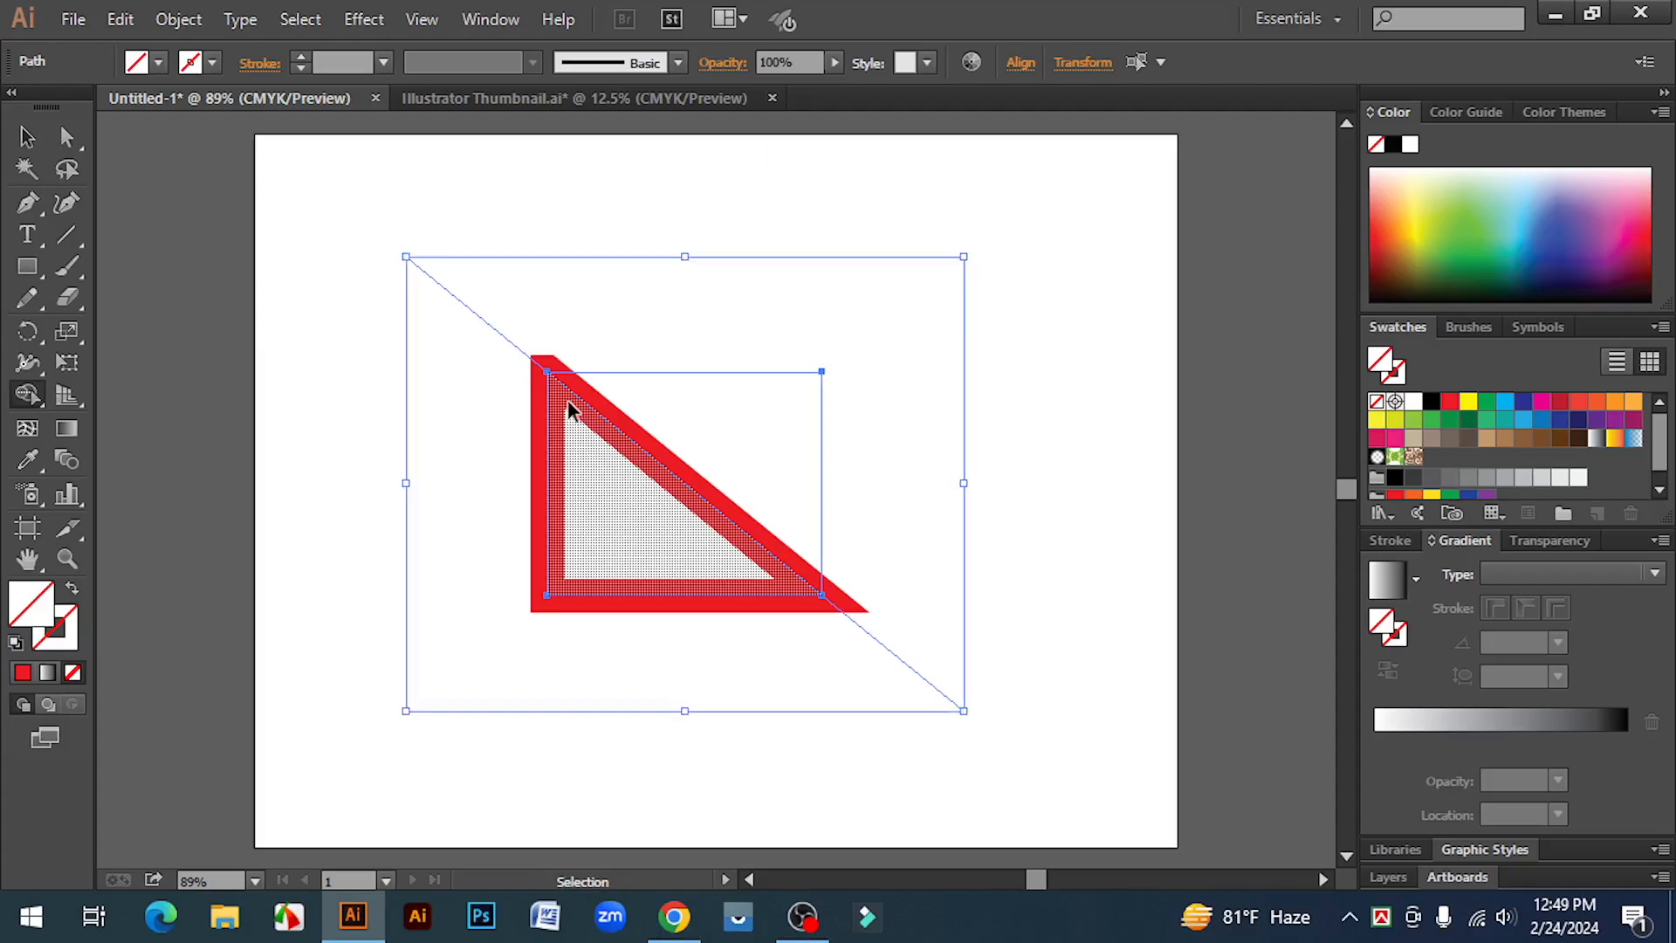
{"action": "key", "text": "ctrl+z"}
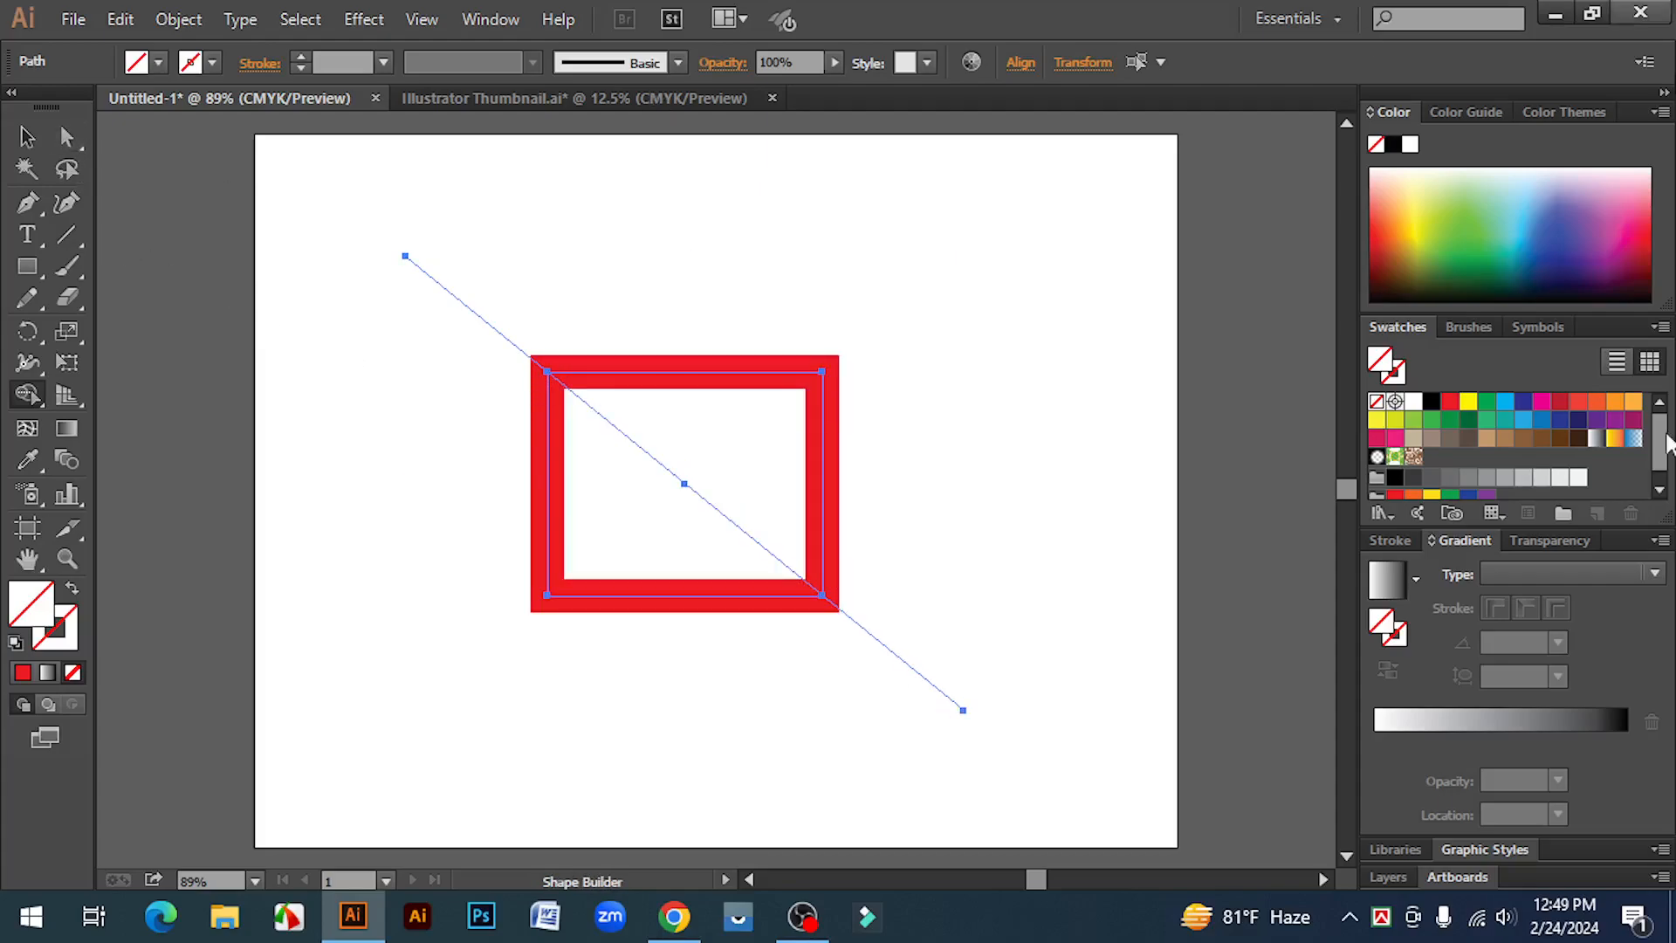
{"action": "left_click", "coordinate": [27, 137]}
{"action": "key", "text": "ctrl+a"}
{"action": "left_click", "coordinate": [908, 175]}
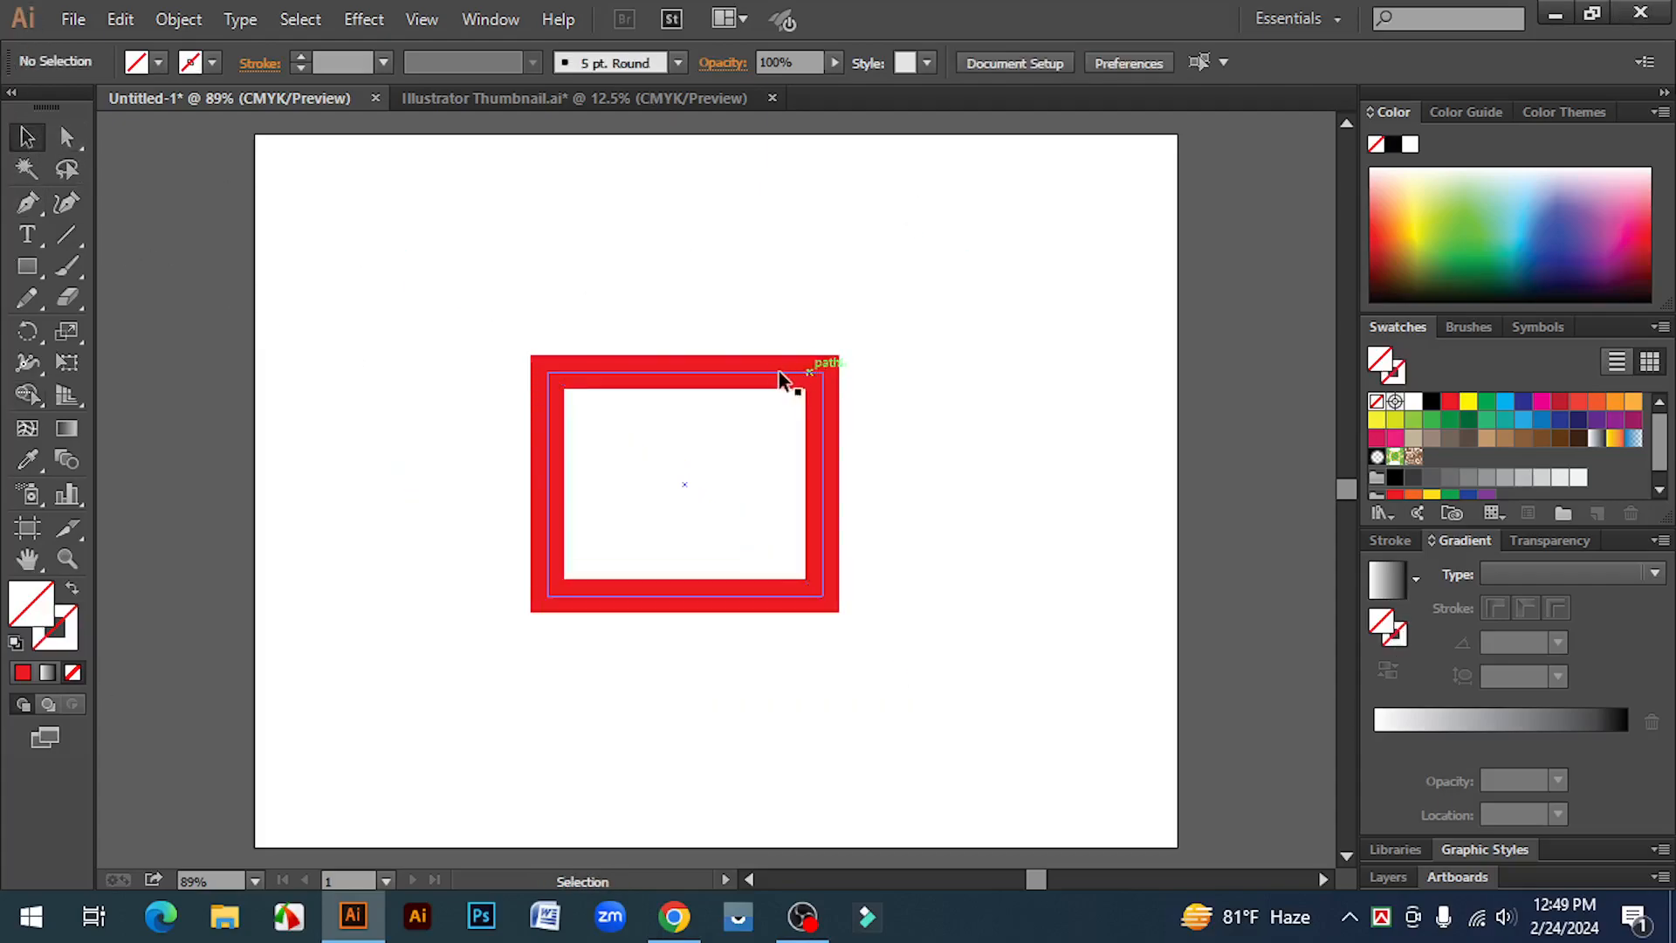
- Expand the red-stroked rectangle into a filled frame shape and deselect it
{"action": "left_click", "coordinate": [768, 374]}
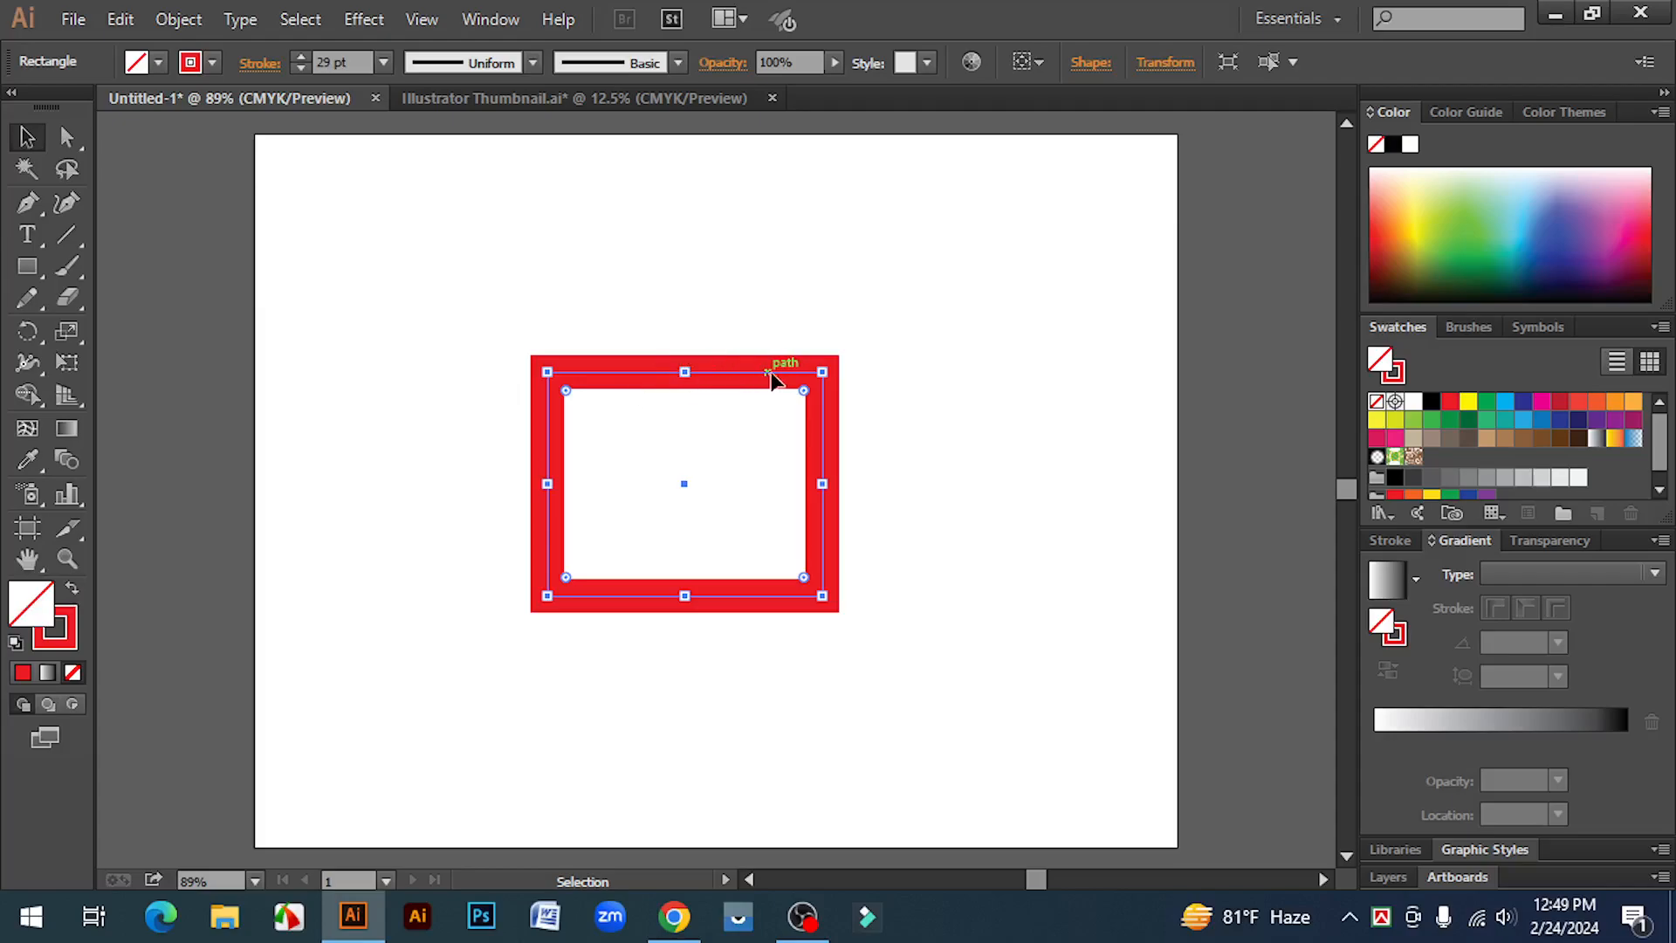
{"action": "left_click", "coordinate": [175, 21]}
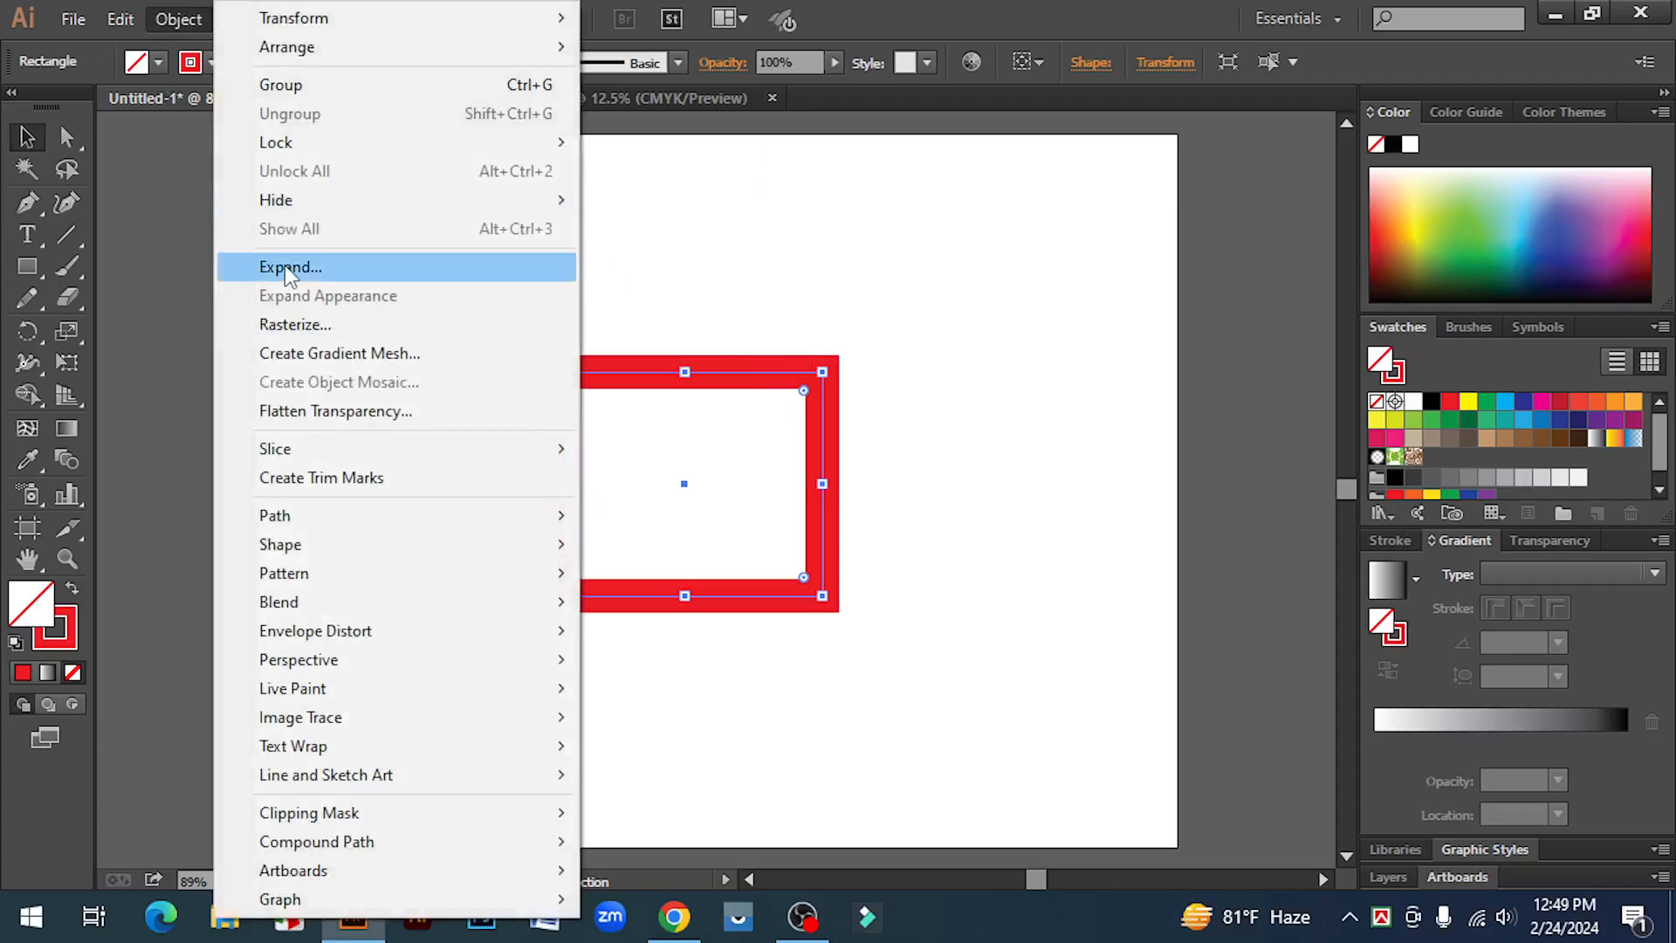
{"action": "left_click", "coordinate": [291, 266]}
{"action": "left_click", "coordinate": [812, 601]}
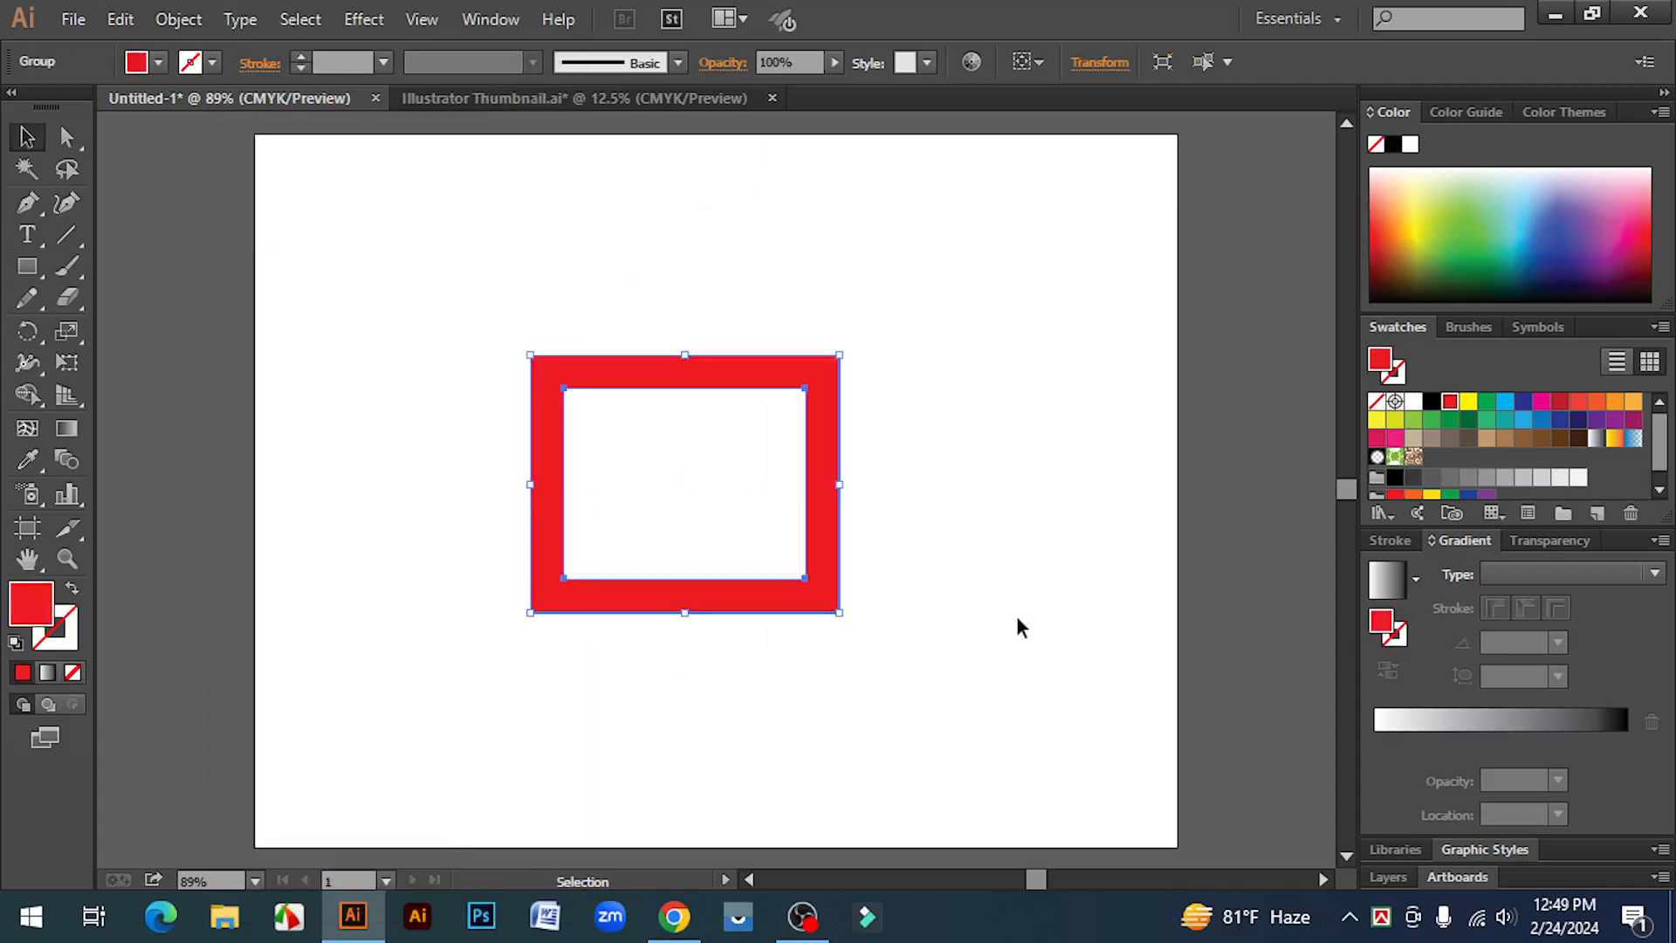
{"action": "left_click", "coordinate": [1016, 616]}
- Select the expanded frame with the diagonal line and remove the frame's upper-right half using the Shape Builder
{"action": "left_click_drag", "start_coordinate": [415, 284], "coordinate": [384, 218]}
{"action": "left_click", "coordinate": [1100, 758]}
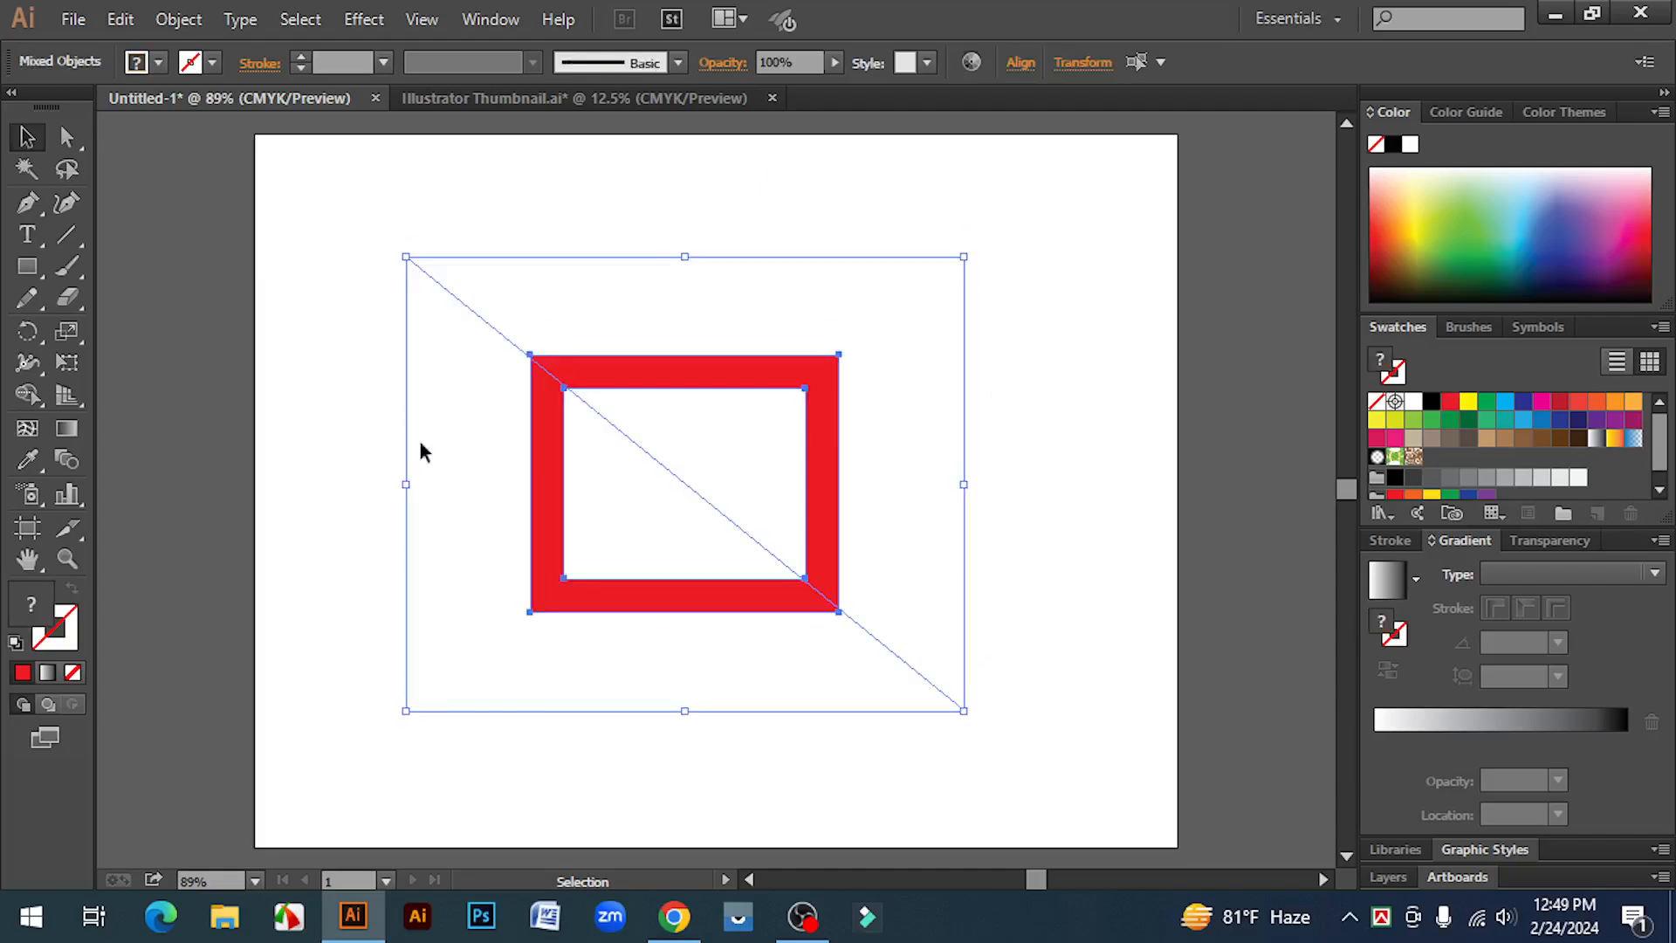
{"action": "left_click", "coordinate": [26, 390]}
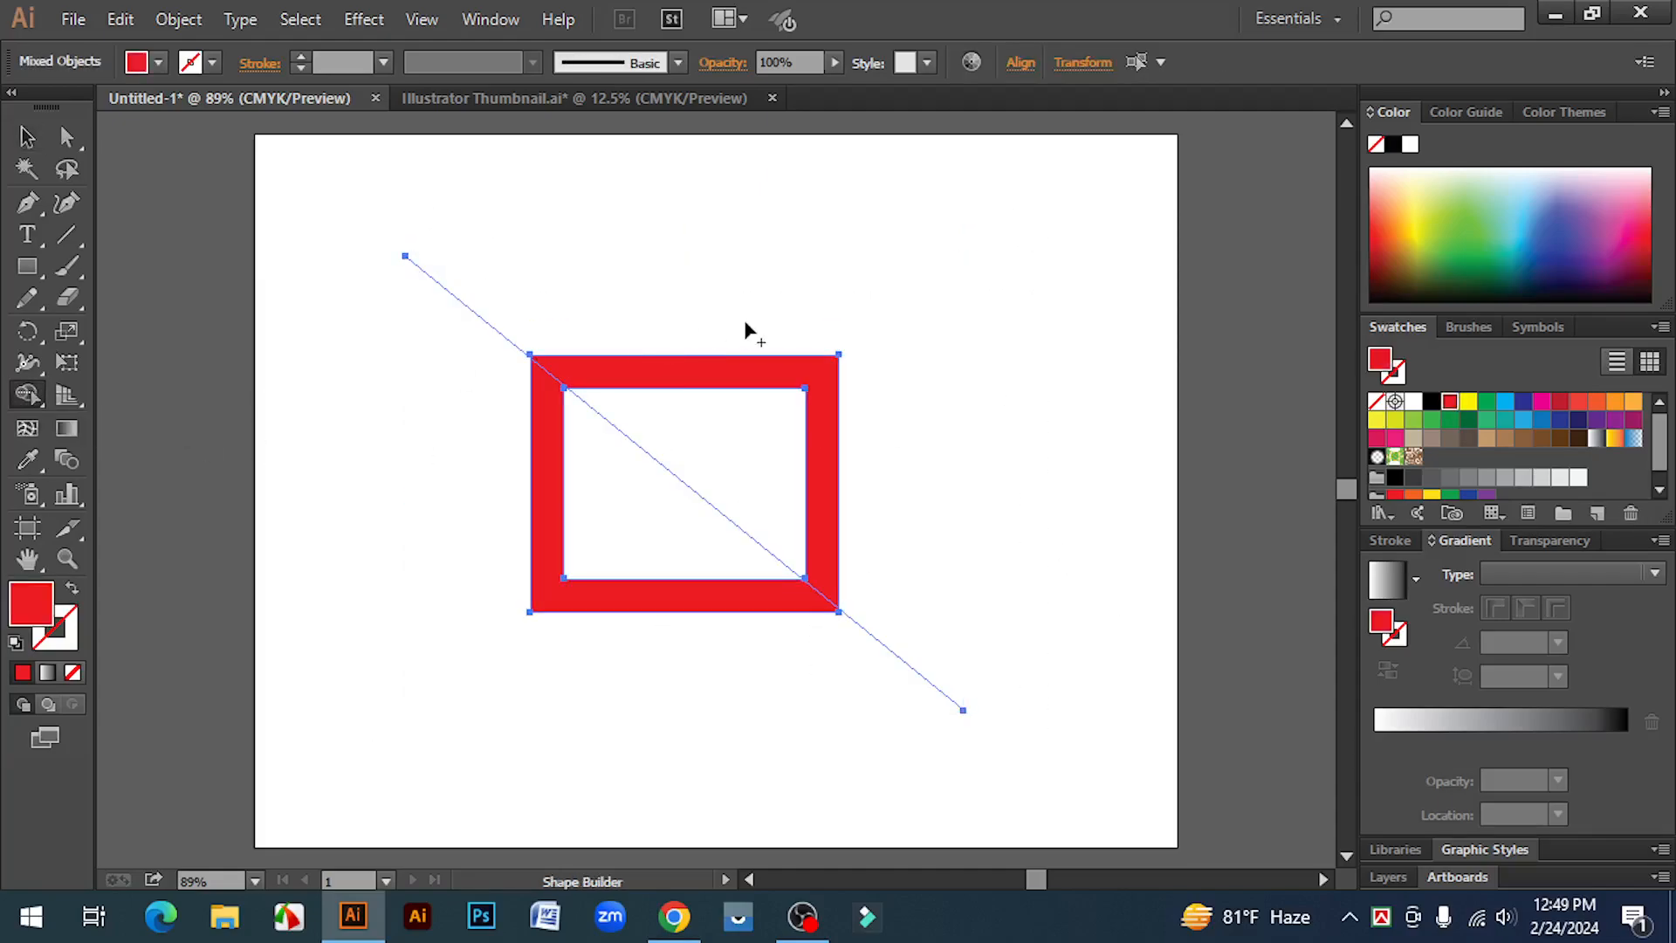
{"action": "left_click_drag", "start_coordinate": [756, 323], "coordinate": [752, 379]}
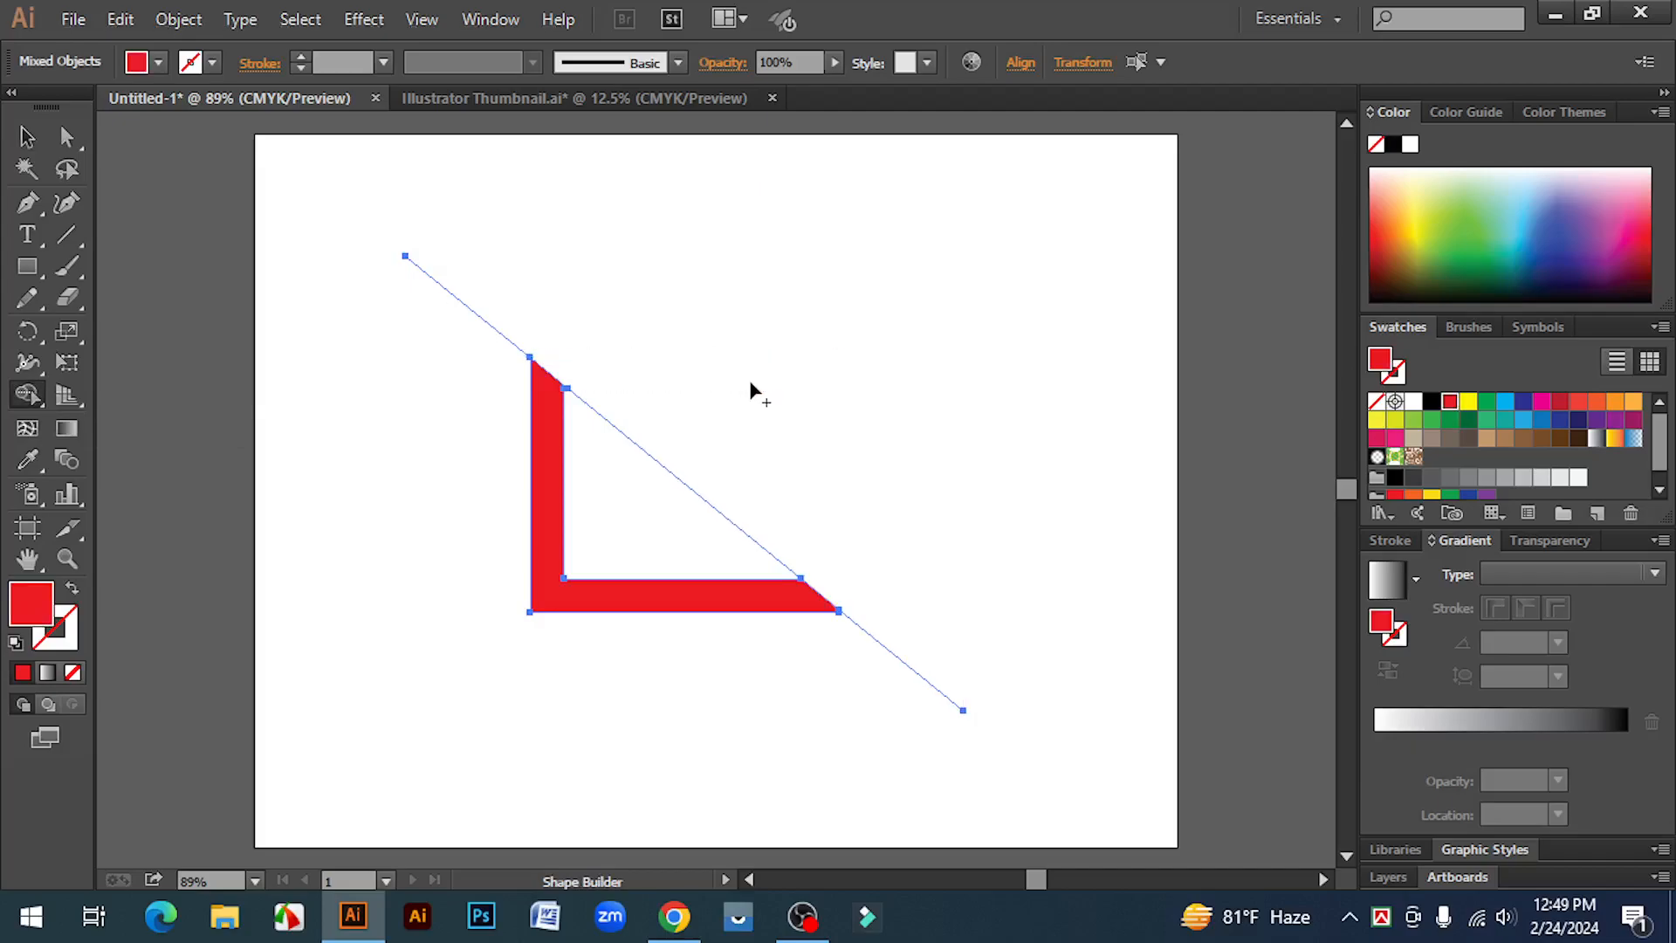
- Move the diagonal line up and away from the remaining L-shaped red piece, and deselect it
{"action": "key", "text": "v"}
{"action": "left_click", "coordinate": [696, 454]}
{"action": "left_click_drag", "start_coordinate": [673, 473], "coordinate": [770, 389]}
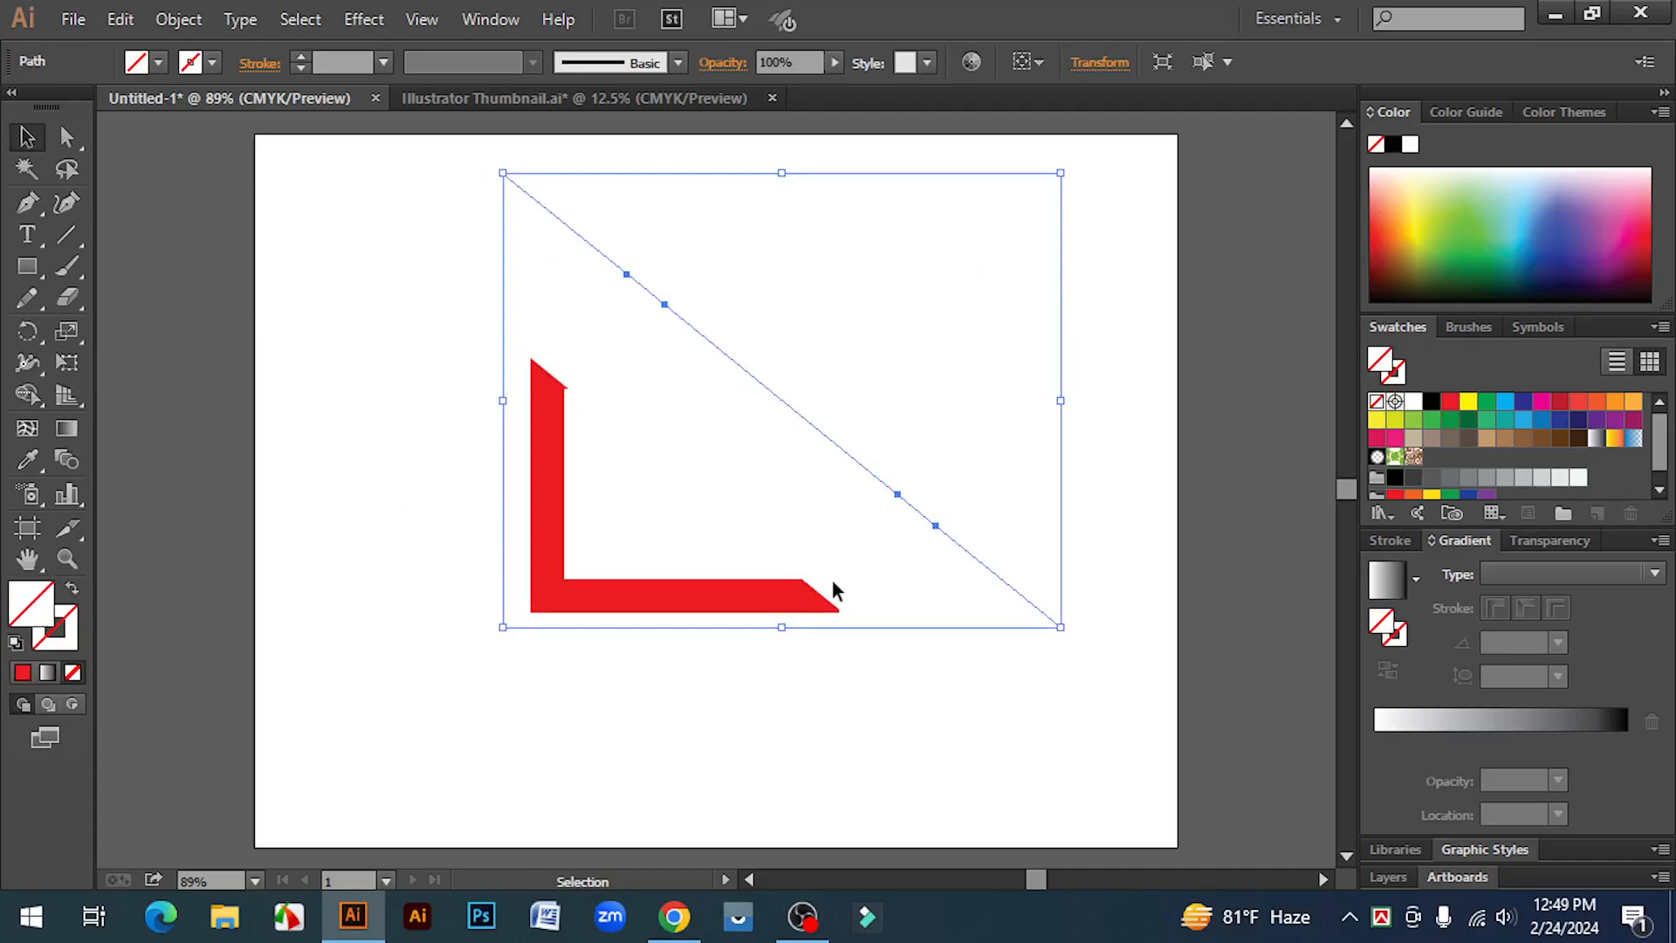
{"action": "left_click", "coordinate": [1101, 550]}
- Delete the diagonal line and the remaining L-shaped red piece from the artboard
{"action": "left_click", "coordinate": [811, 419]}
{"action": "left_click", "coordinate": [178, 18]}
{"action": "key", "text": "Escape"}
{"action": "key", "text": "Delete"}
{"action": "left_click", "coordinate": [724, 606]}
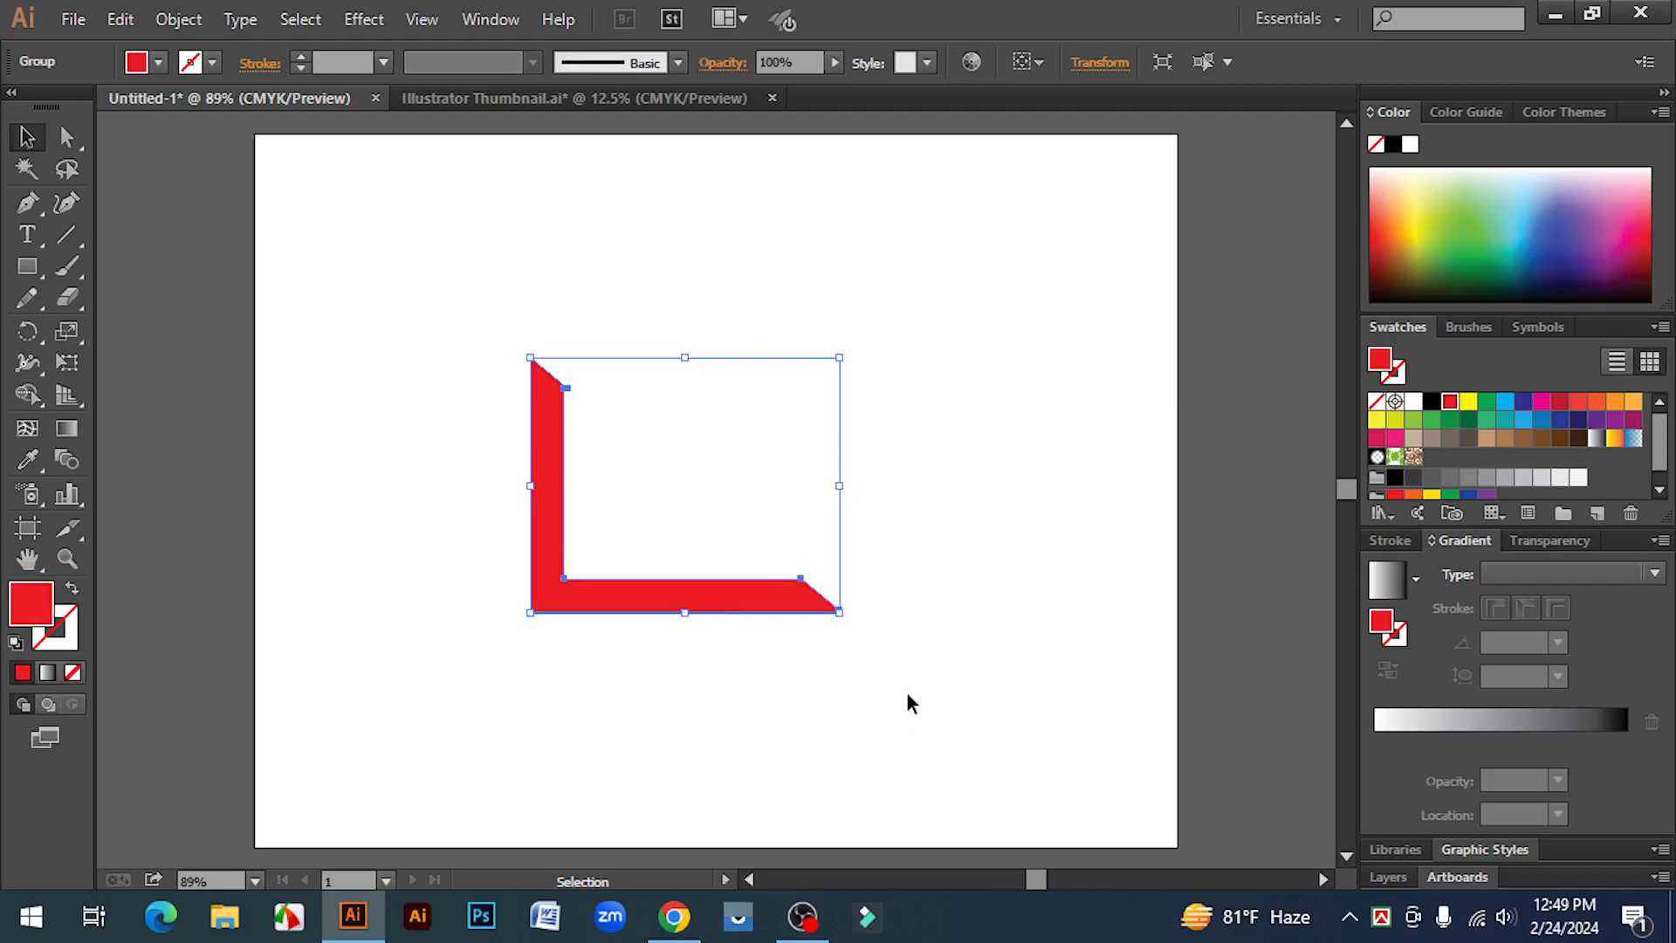
{"action": "key", "text": "Delete"}
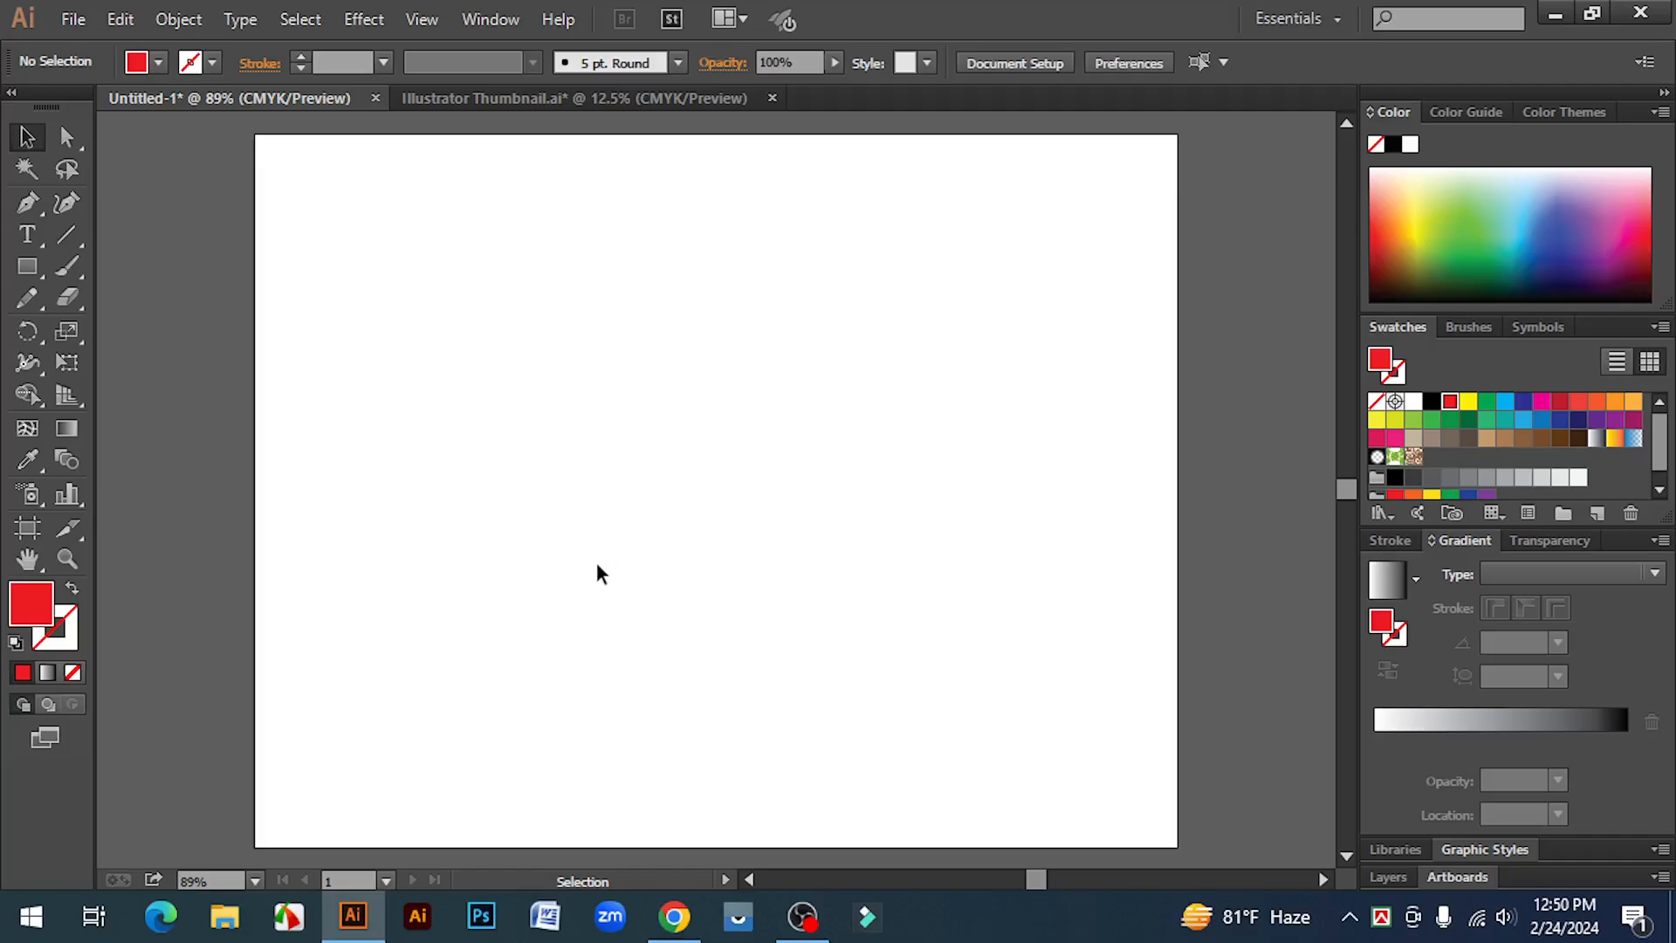
{"action": "left_click", "coordinate": [185, 15]}
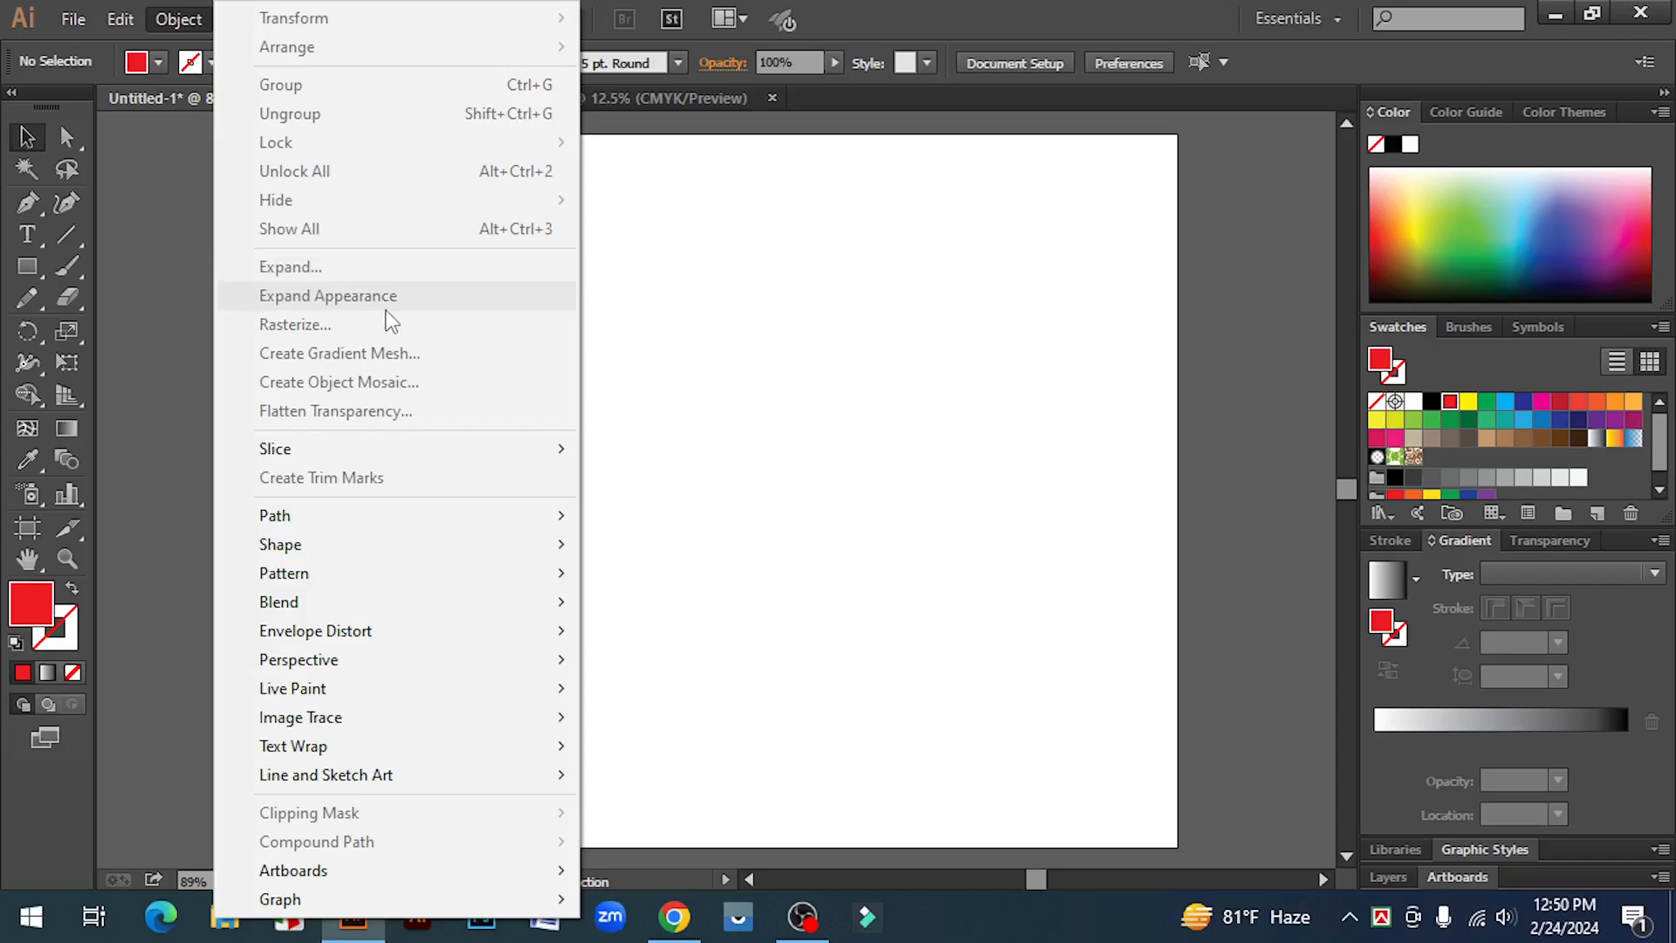
{"action": "left_click", "coordinate": [718, 505]}
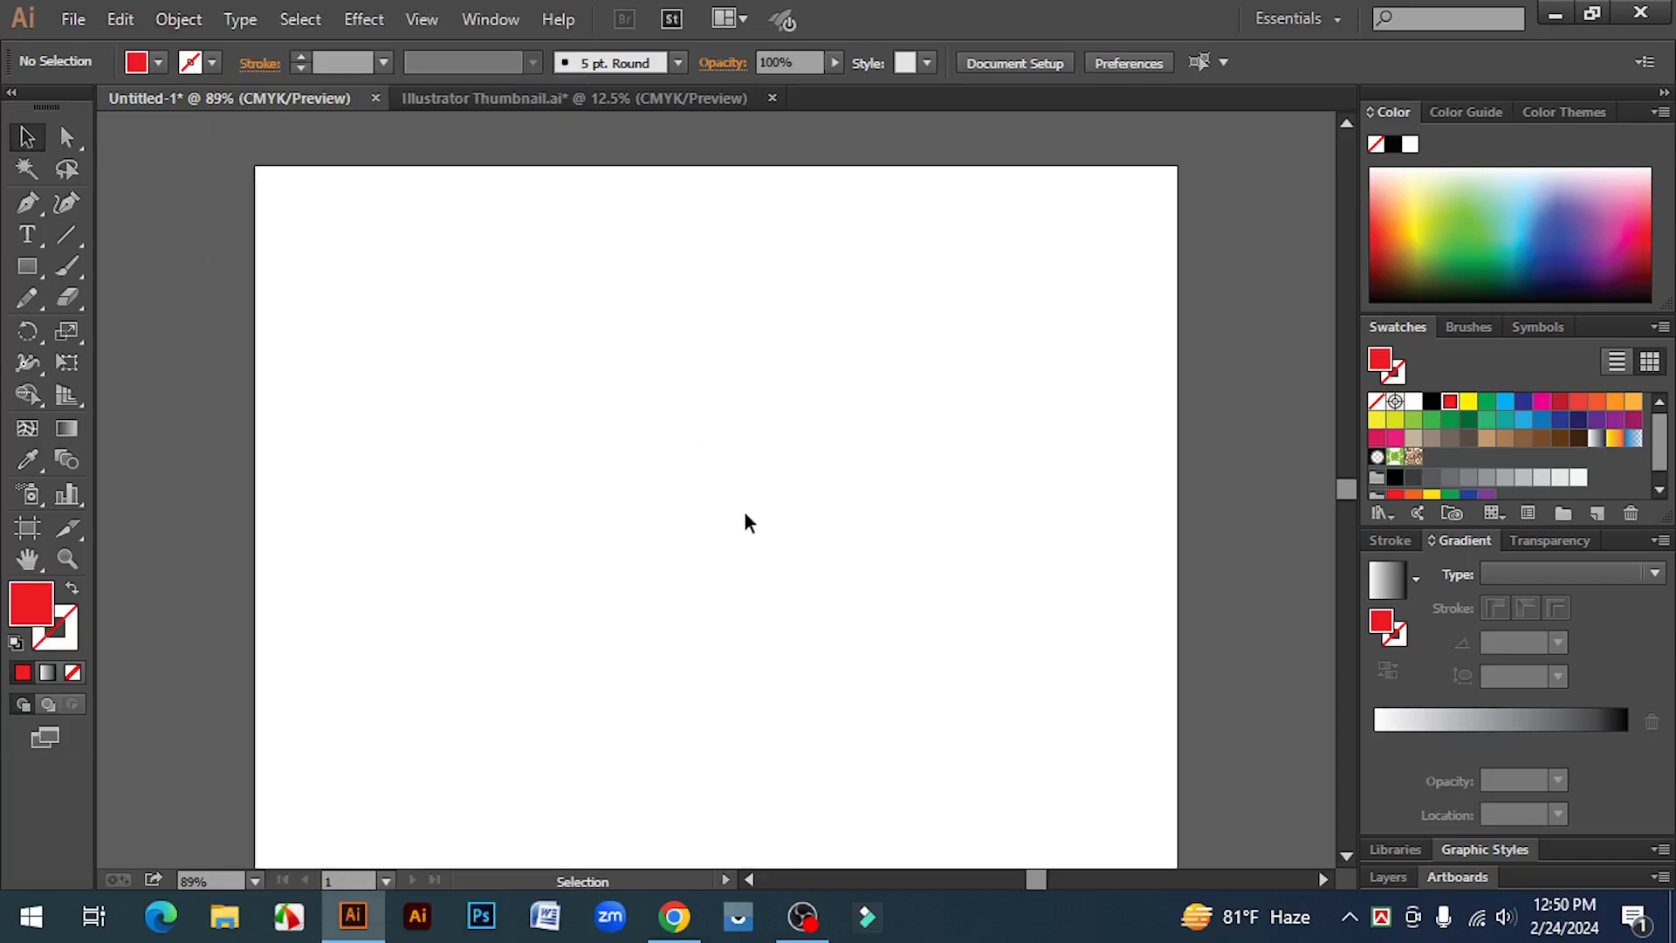